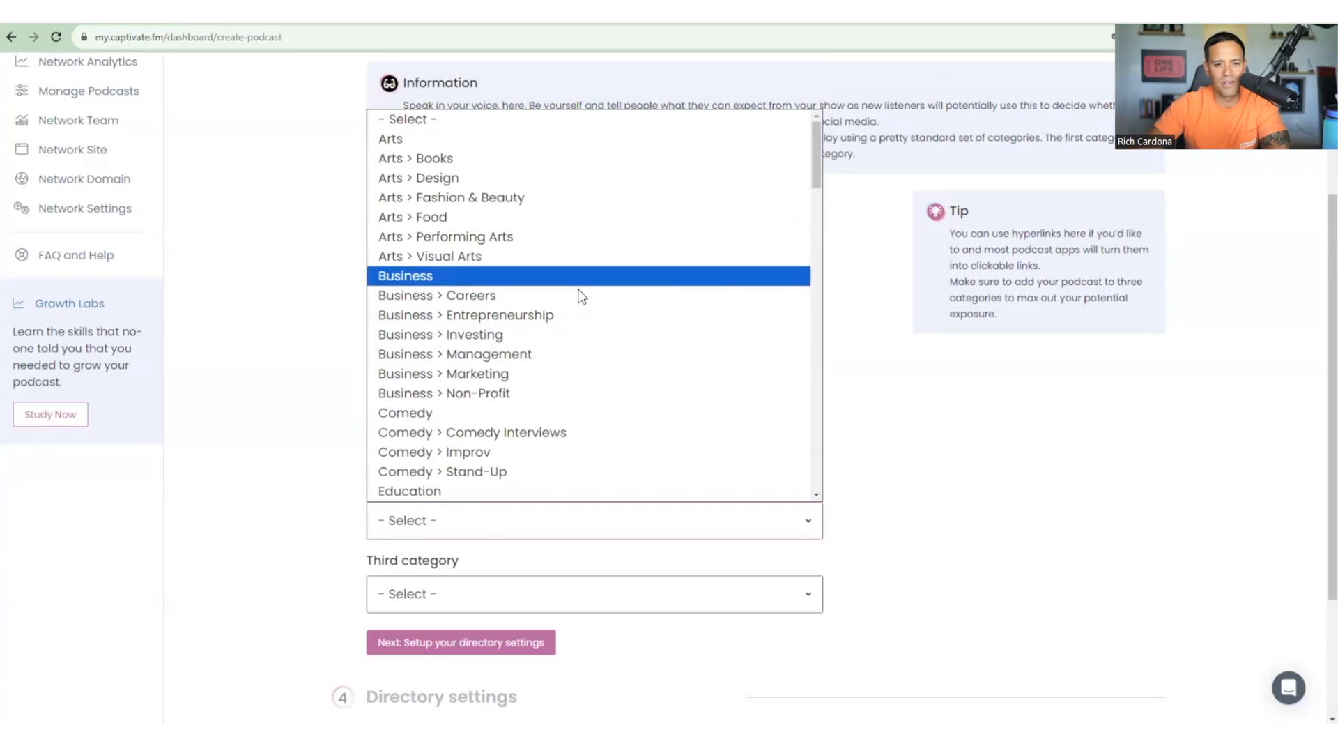
Set the podcast's second category to Society & Culture > Places & Travel.
drag(817, 183, 821, 231)
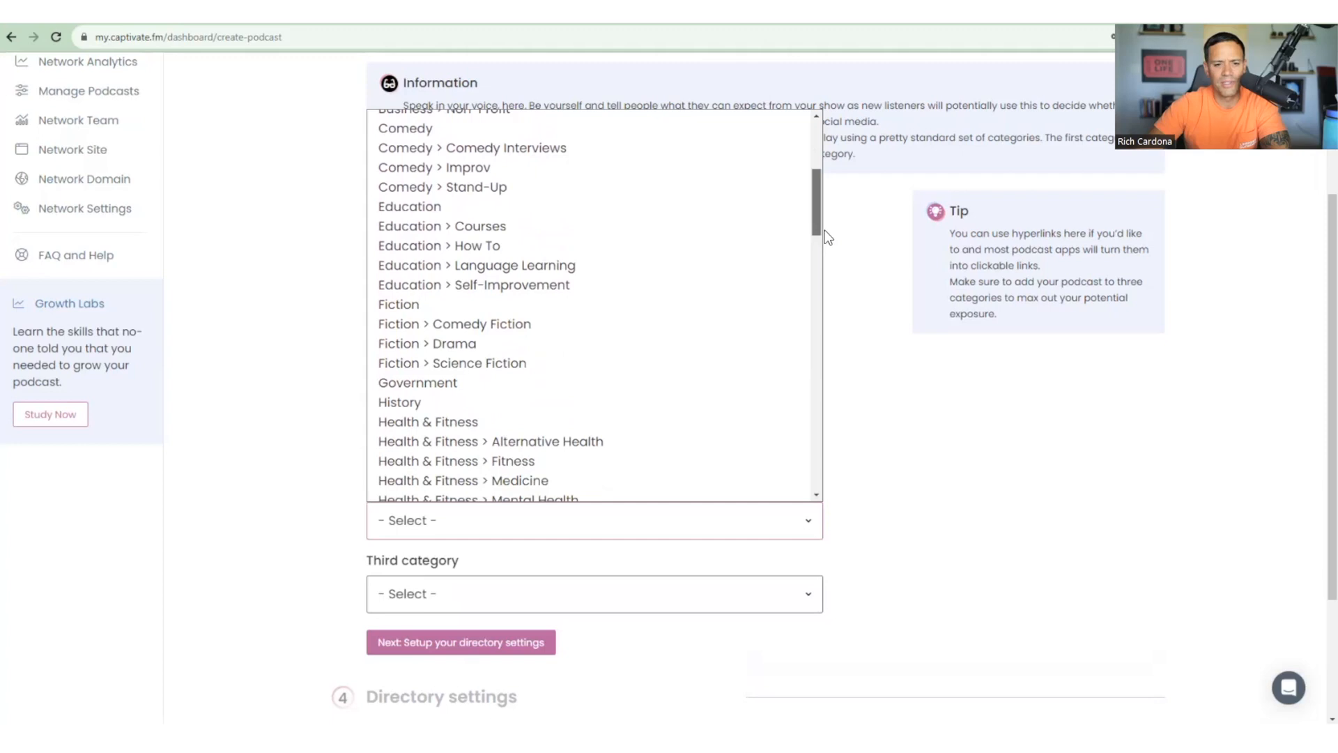
drag(825, 230, 834, 419)
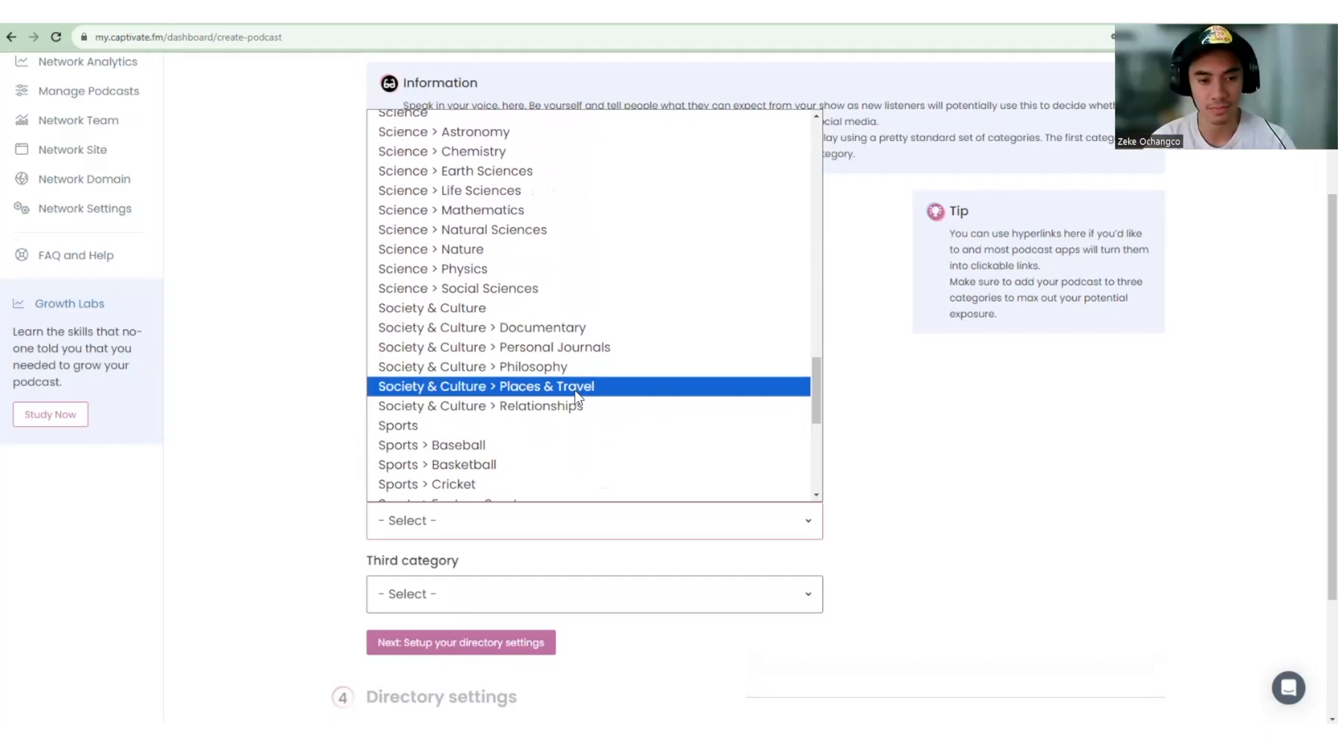
click(532, 388)
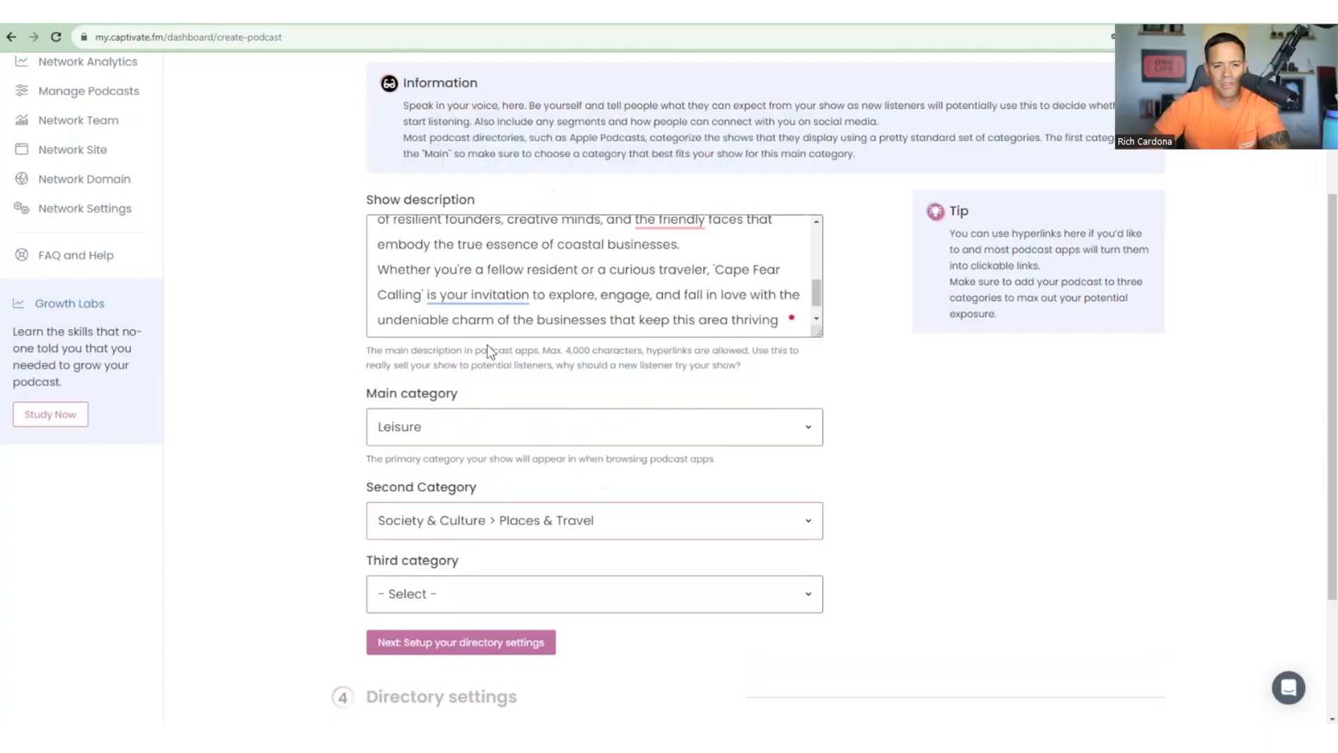
Set the main category to Society & Culture > Places & Travel and the second category to Leisure.
click(508, 426)
scroll(544, 307, down, 10)
scroll(583, 156, down, 1)
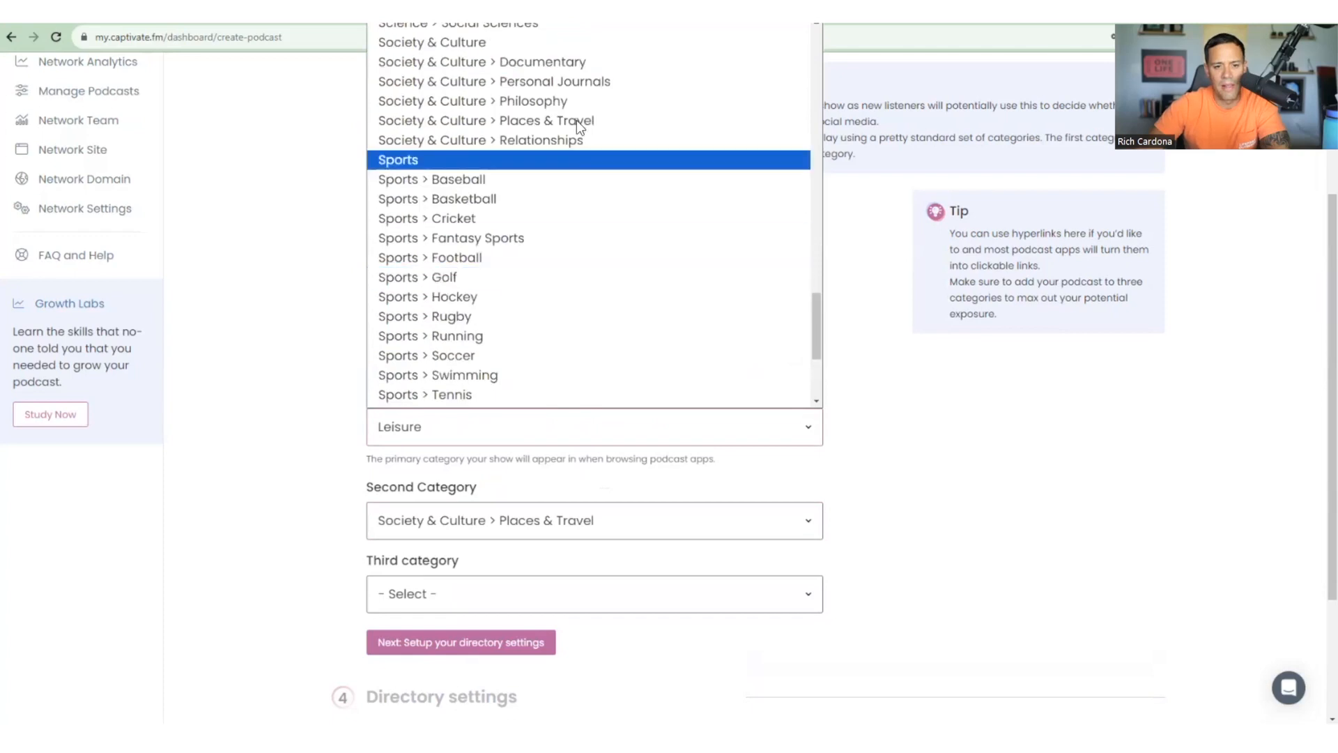
click(576, 120)
click(488, 520)
scroll(446, 327, up, 10)
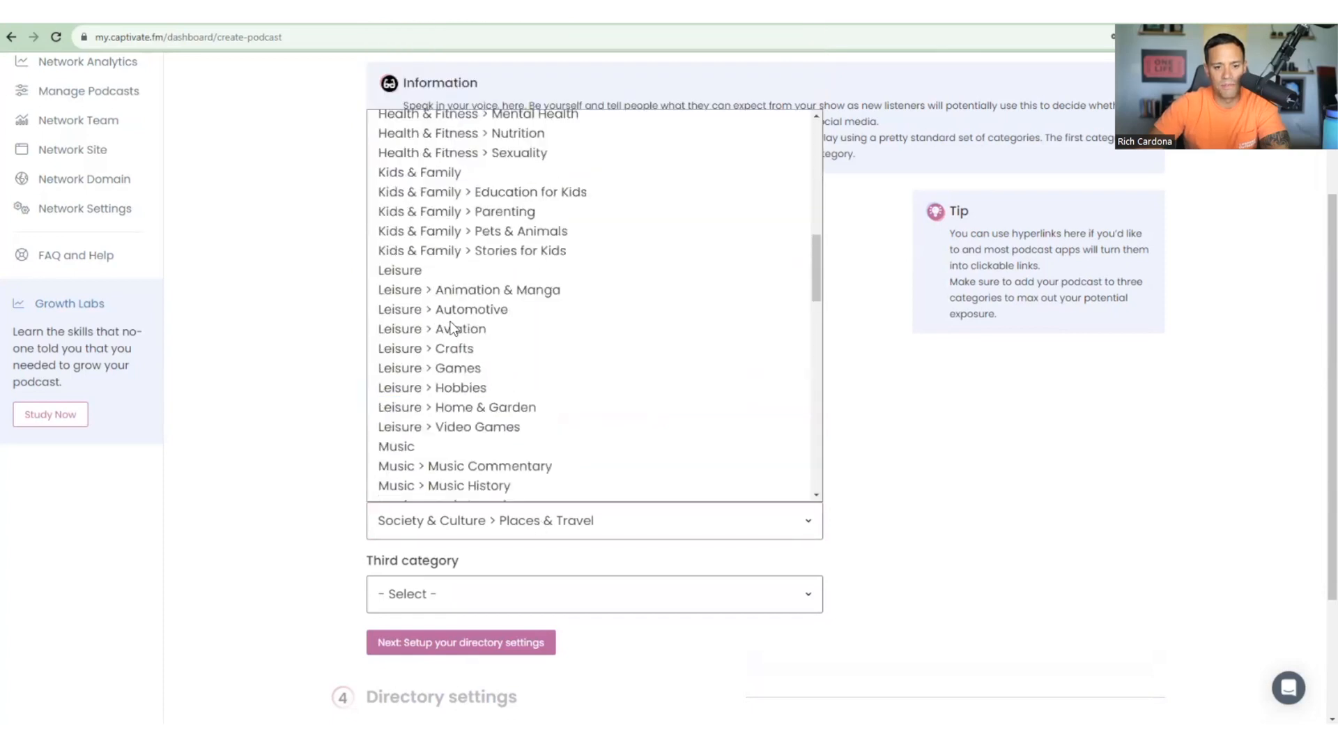
click(428, 353)
Set the third category to Society & Culture and continue to the directory settings.
click(454, 593)
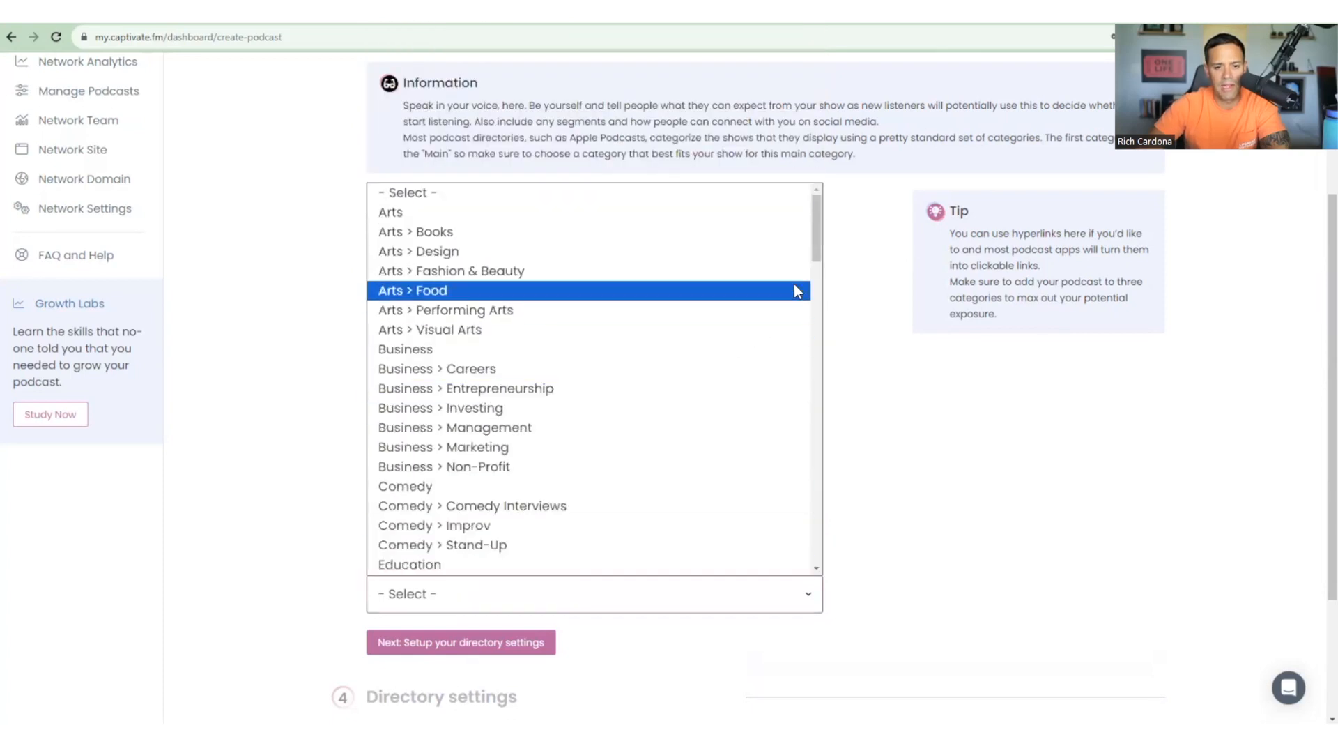
drag(812, 253, 825, 479)
scroll(478, 301, down, 2)
click(476, 299)
scroll(620, 382, down, 2)
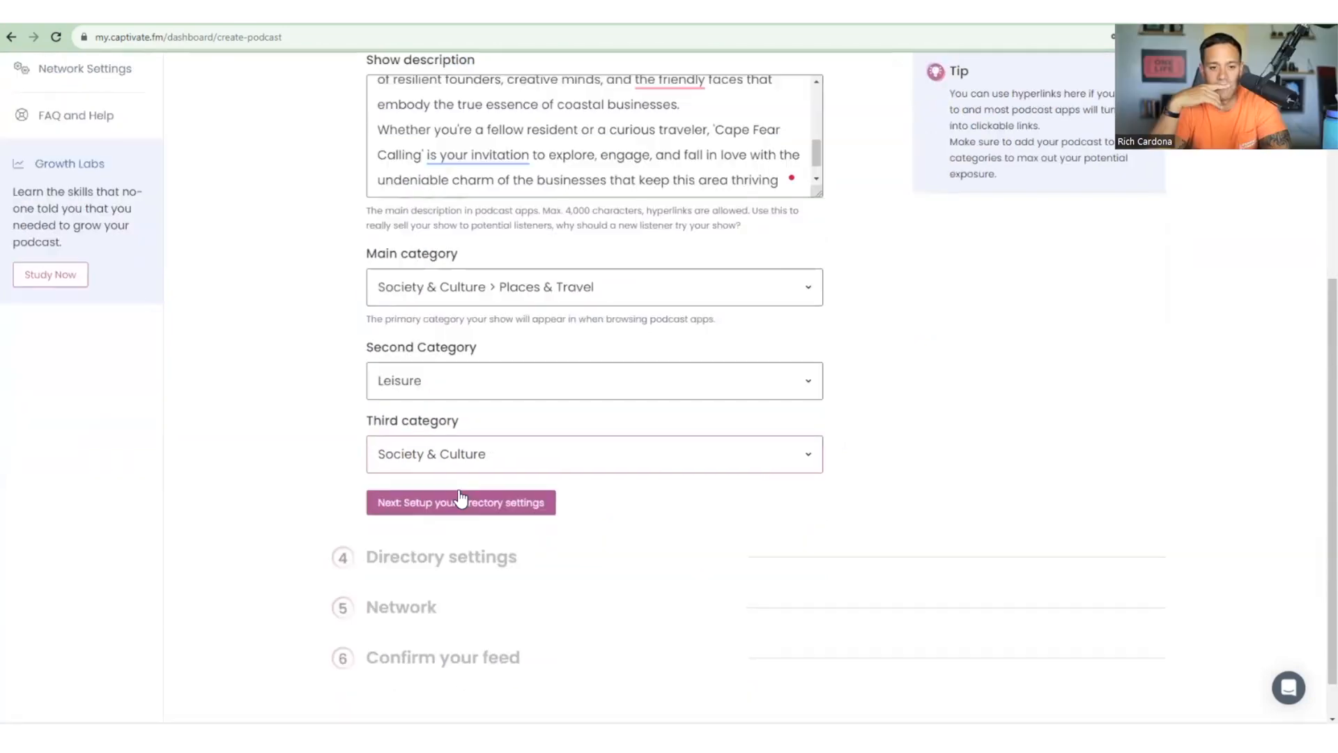
click(497, 502)
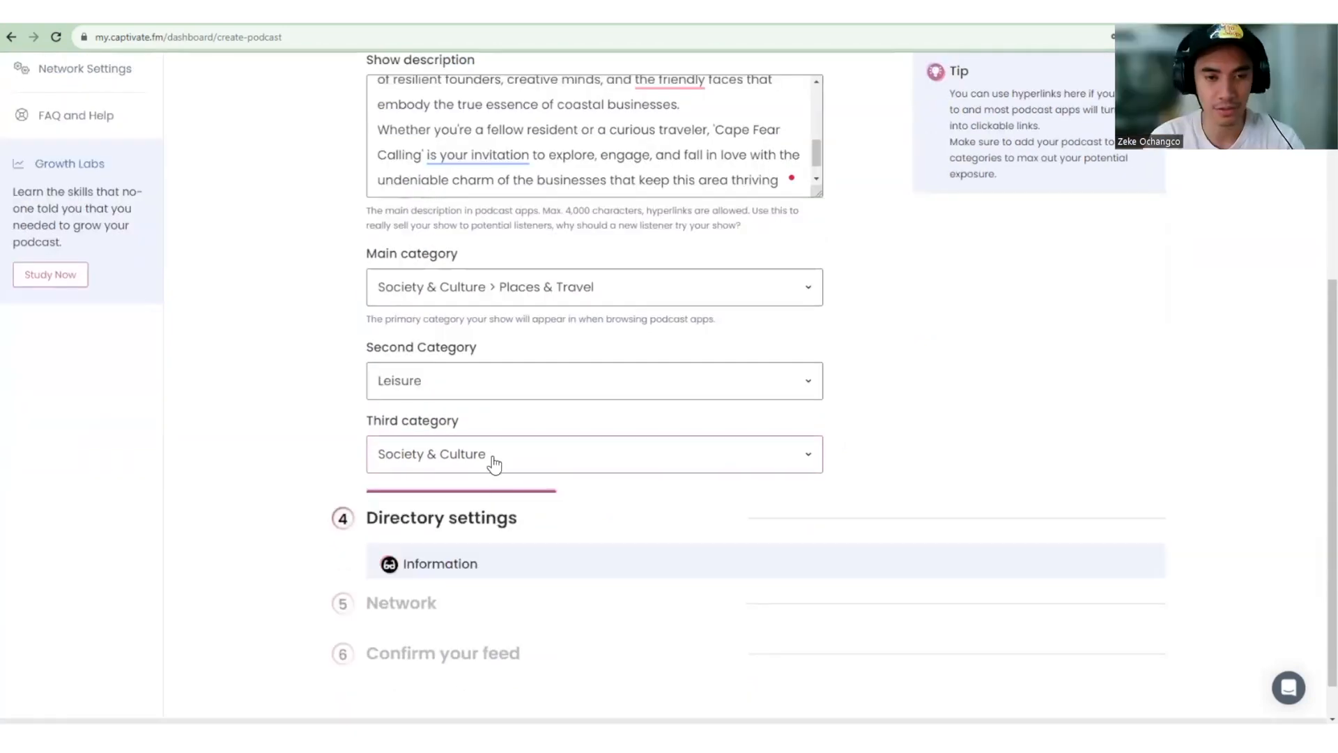
Try the Serial show format in the directory settings and switch back to Episodic.
scroll(338, 283, down, 2)
scroll(457, 260, up, 2)
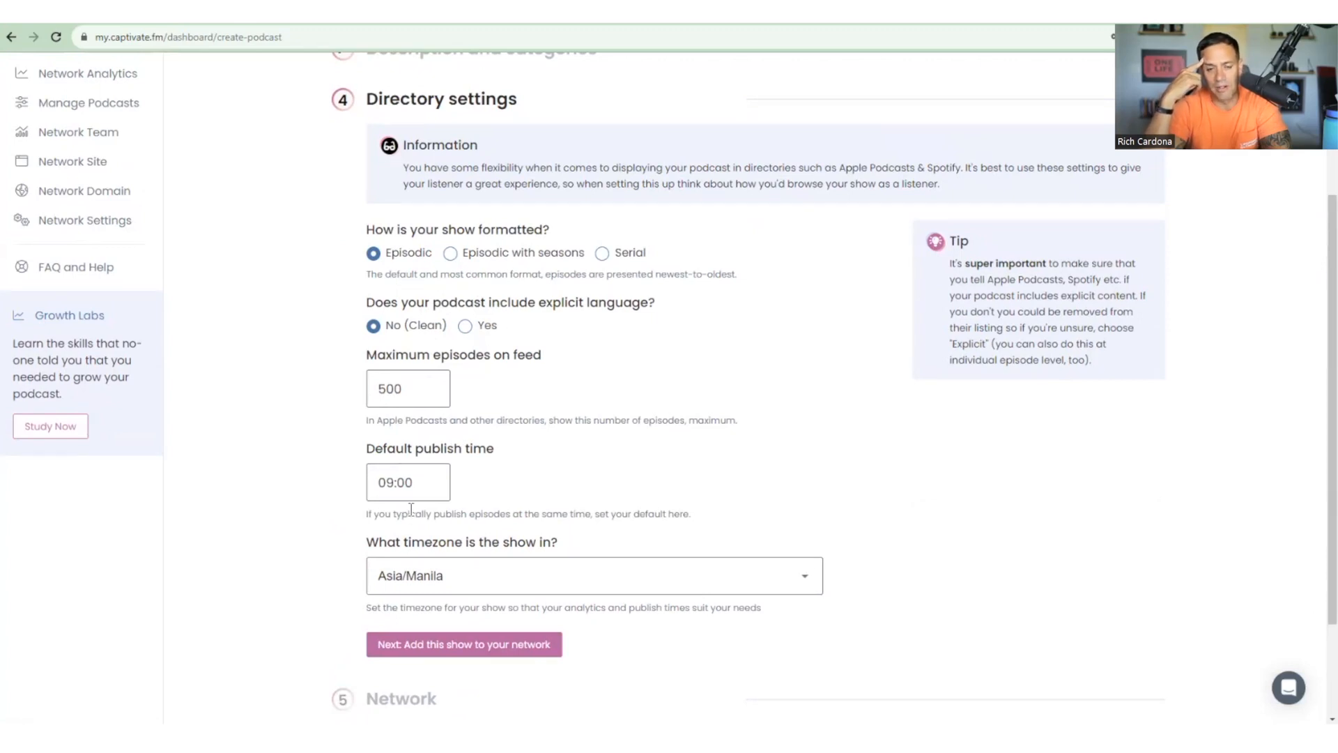
right_click(412, 511)
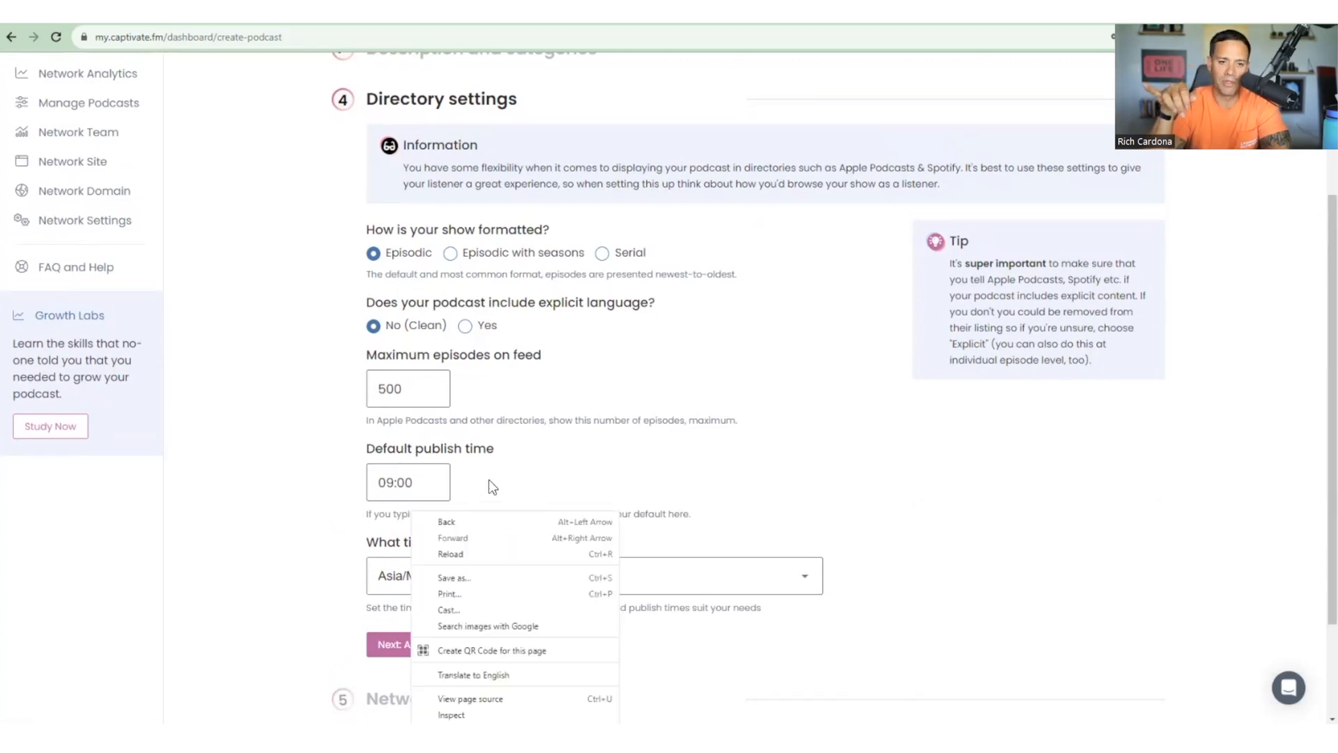
click(512, 376)
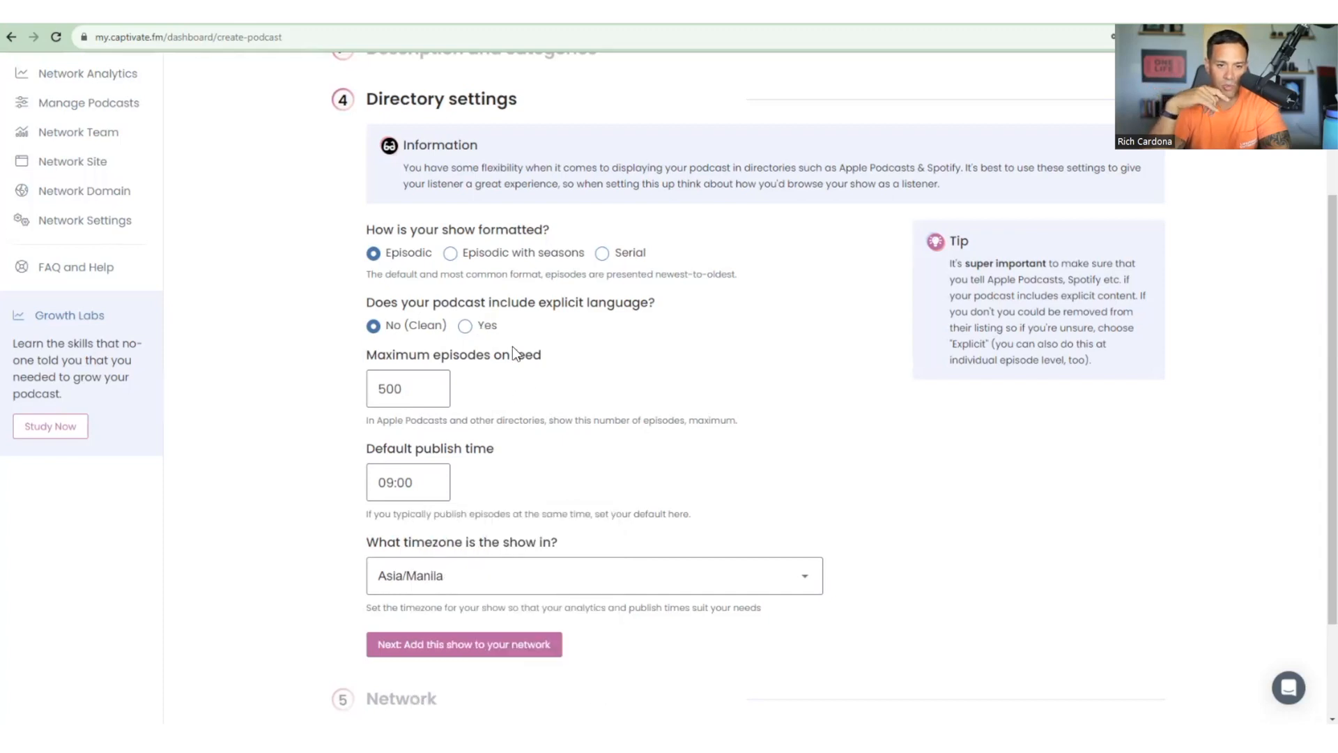
scroll(514, 352, up, 1)
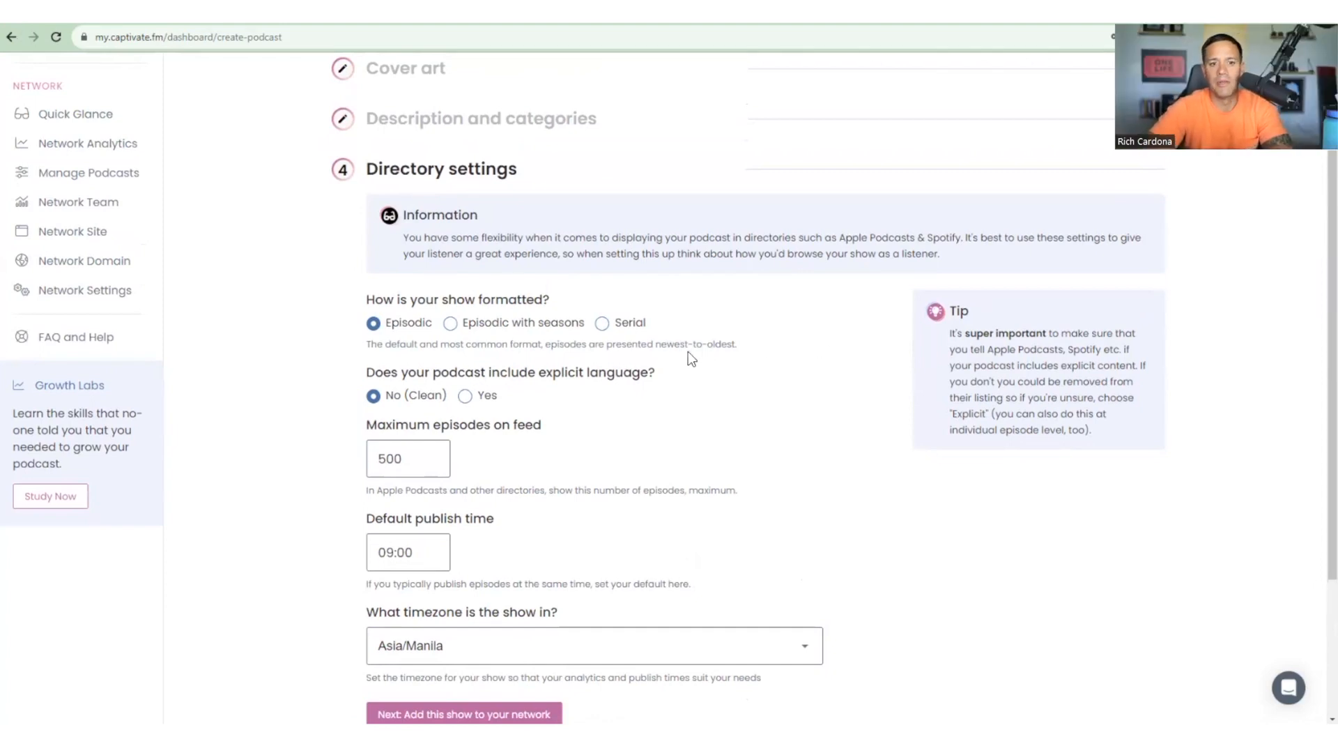
click(603, 324)
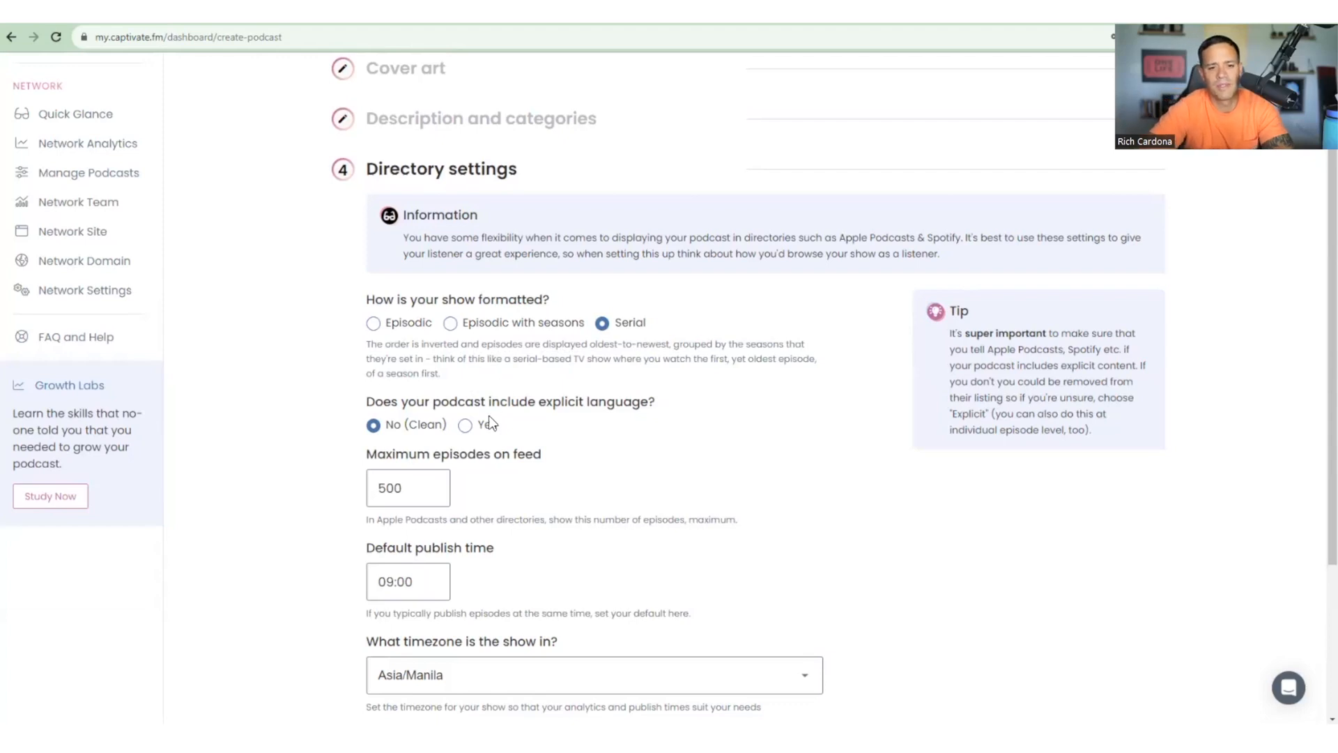
click(383, 324)
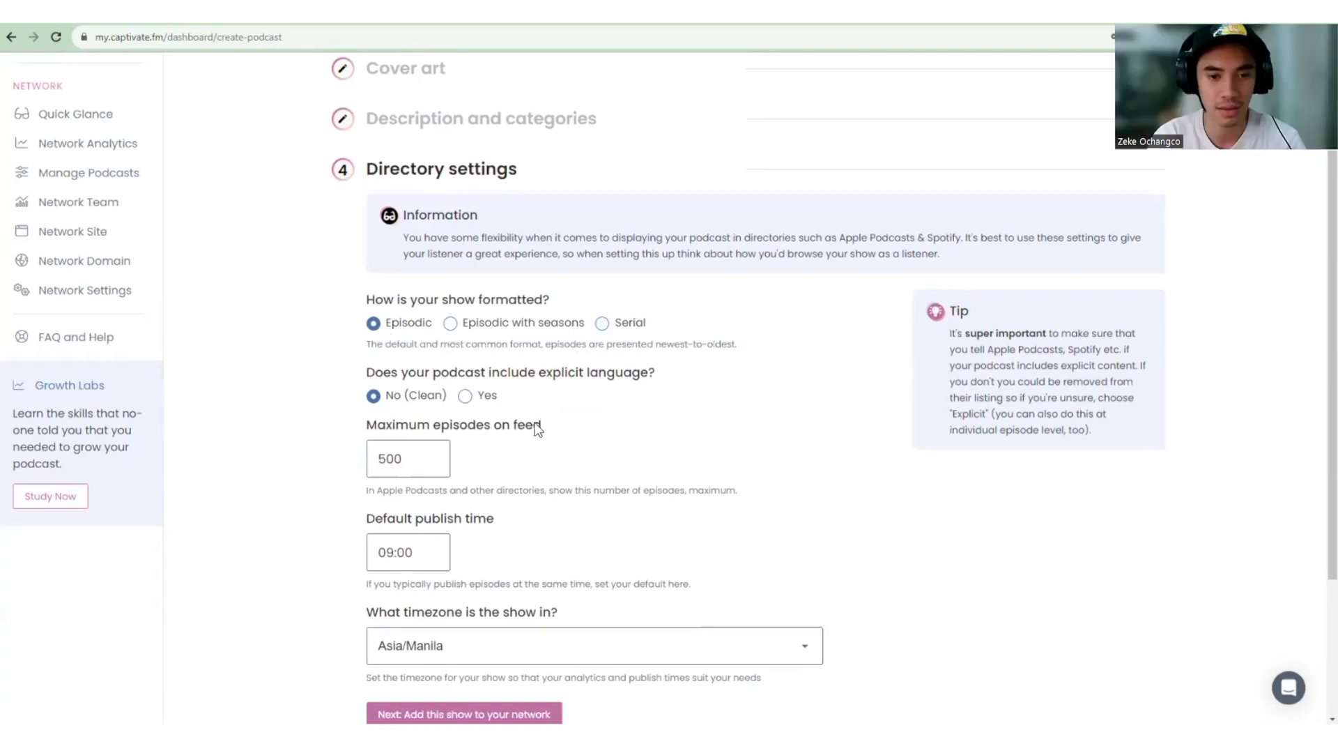
Set the default publish time to 05:00.
scroll(554, 401, down, 1)
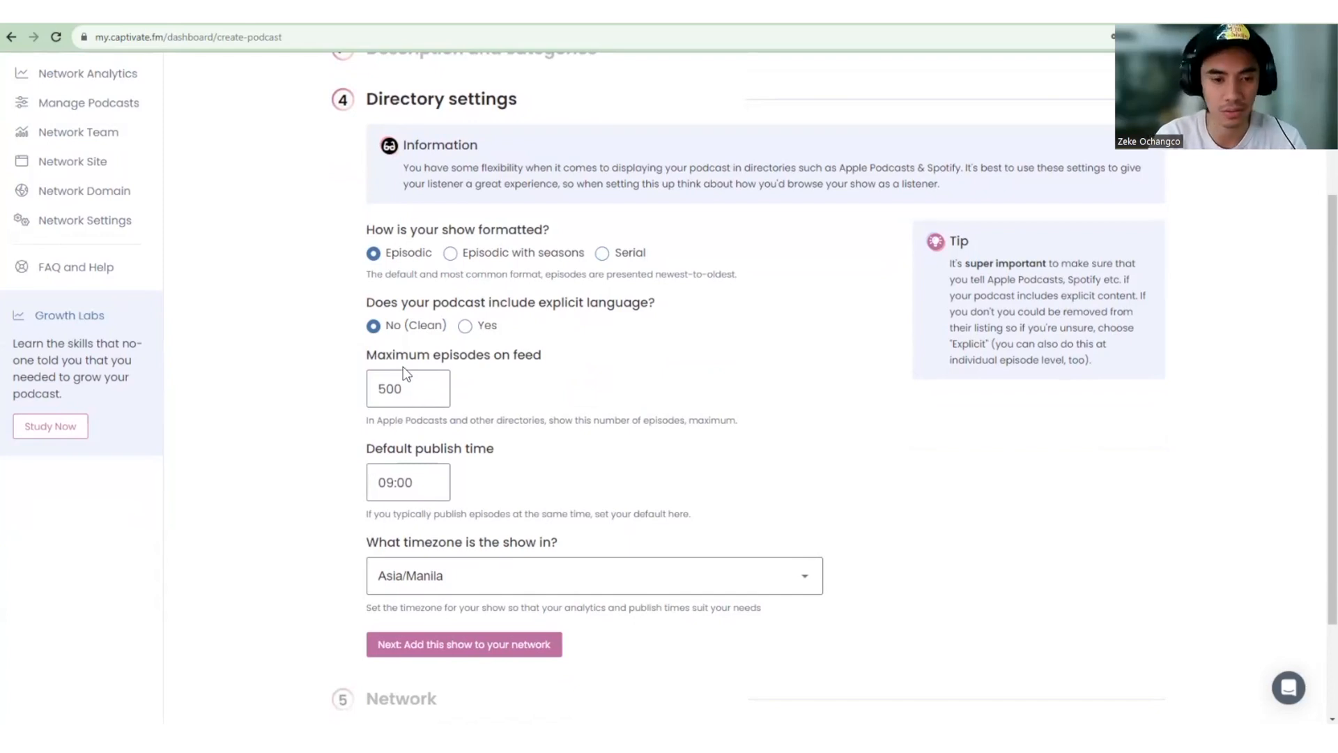
scroll(421, 397, down, 1)
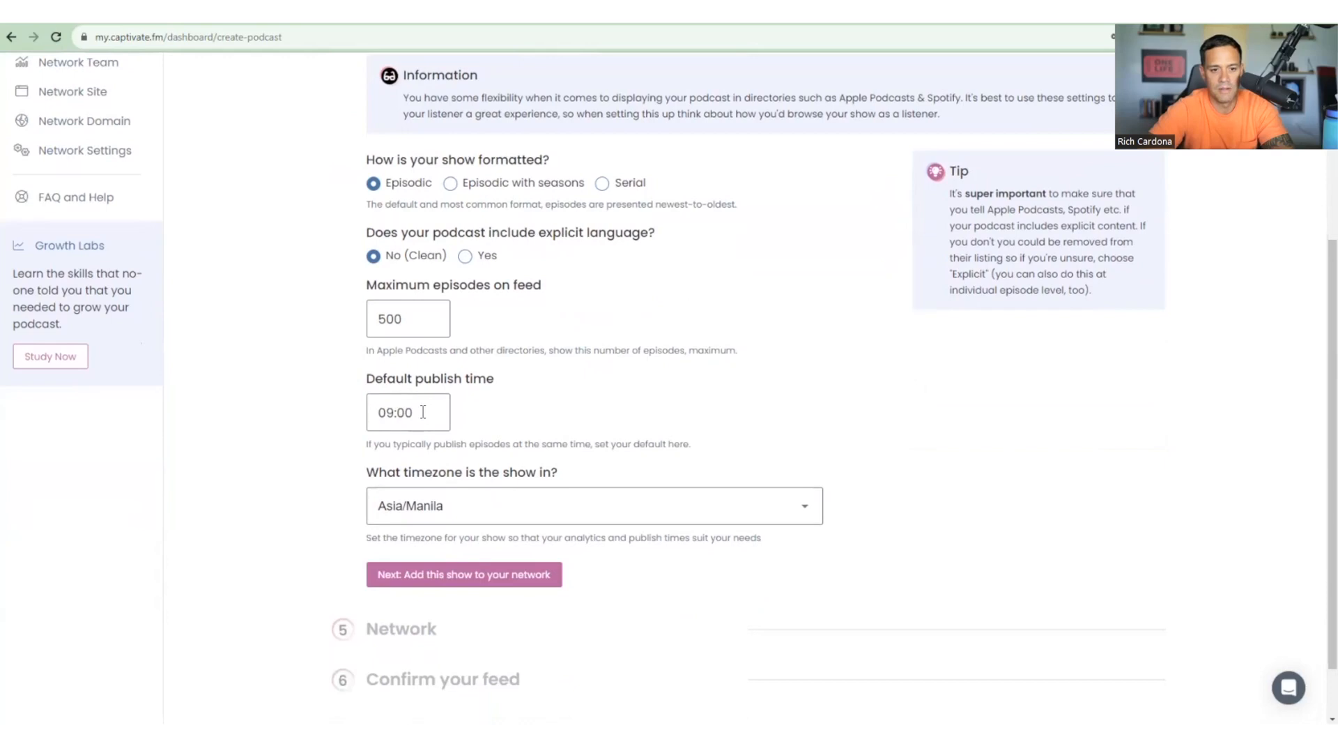
click(423, 411)
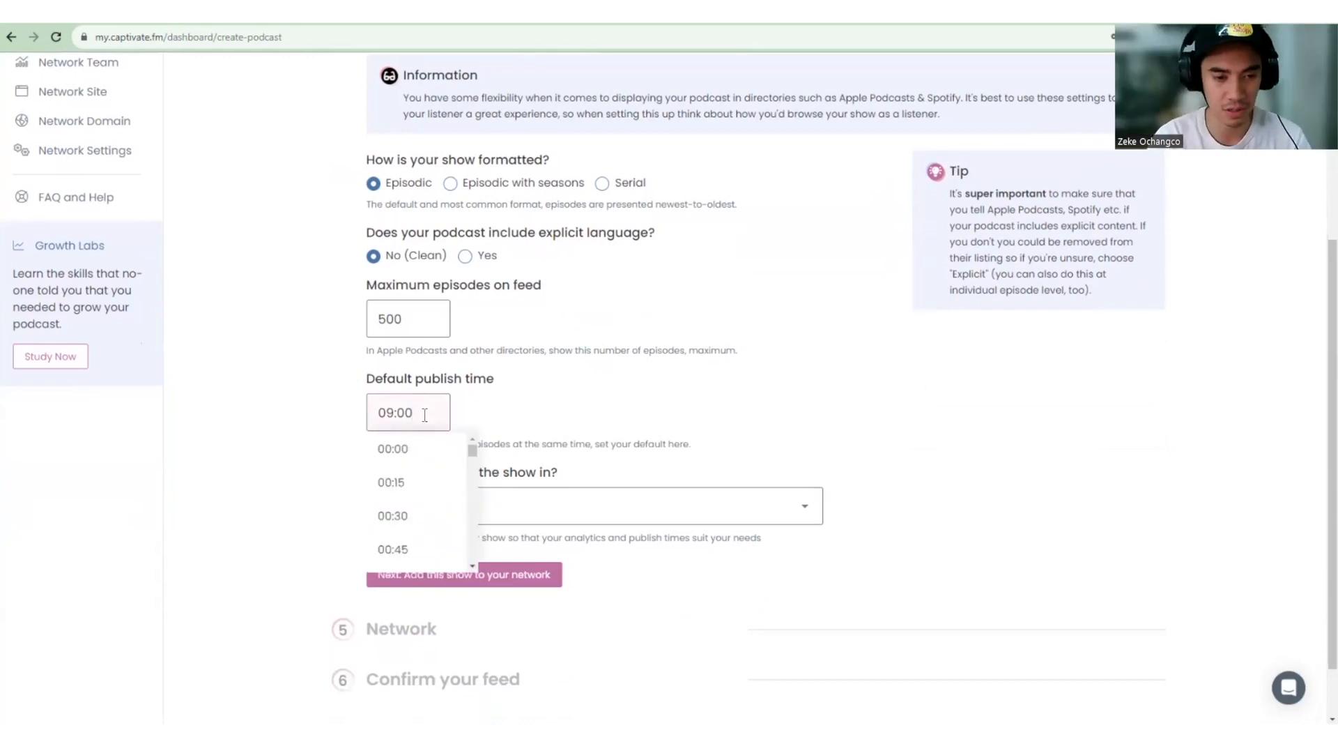
scroll(419, 480, down, 10)
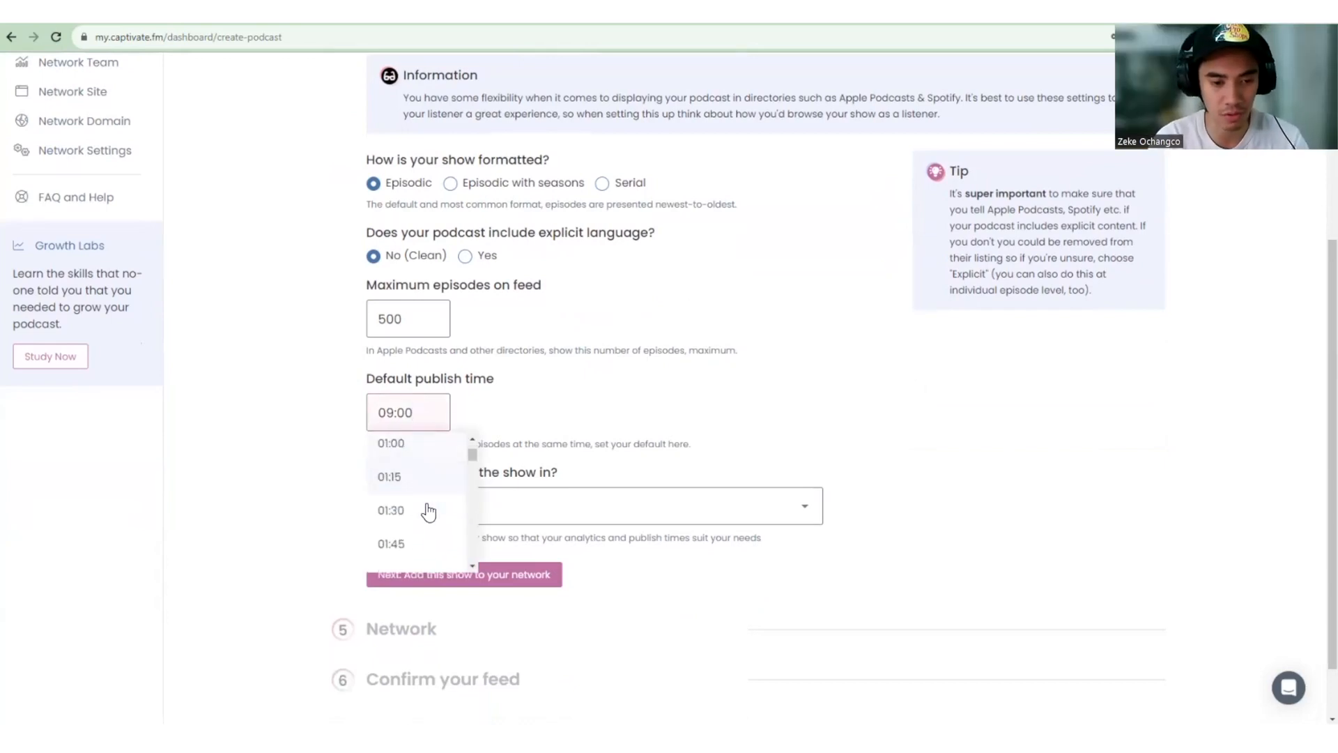
scroll(413, 490, up, 1)
click(412, 487)
Set the show's timezone to America/New York and continue to the network section.
scroll(507, 442, down, 1)
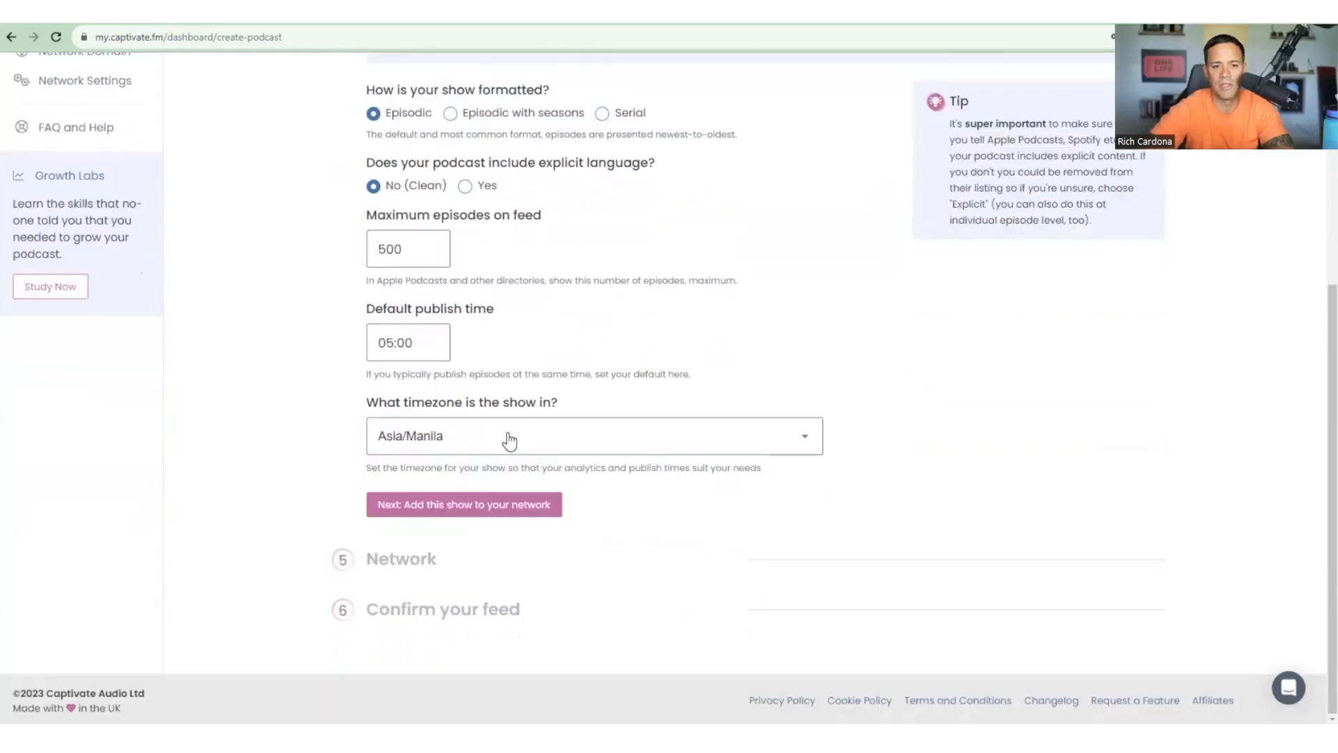
click(508, 442)
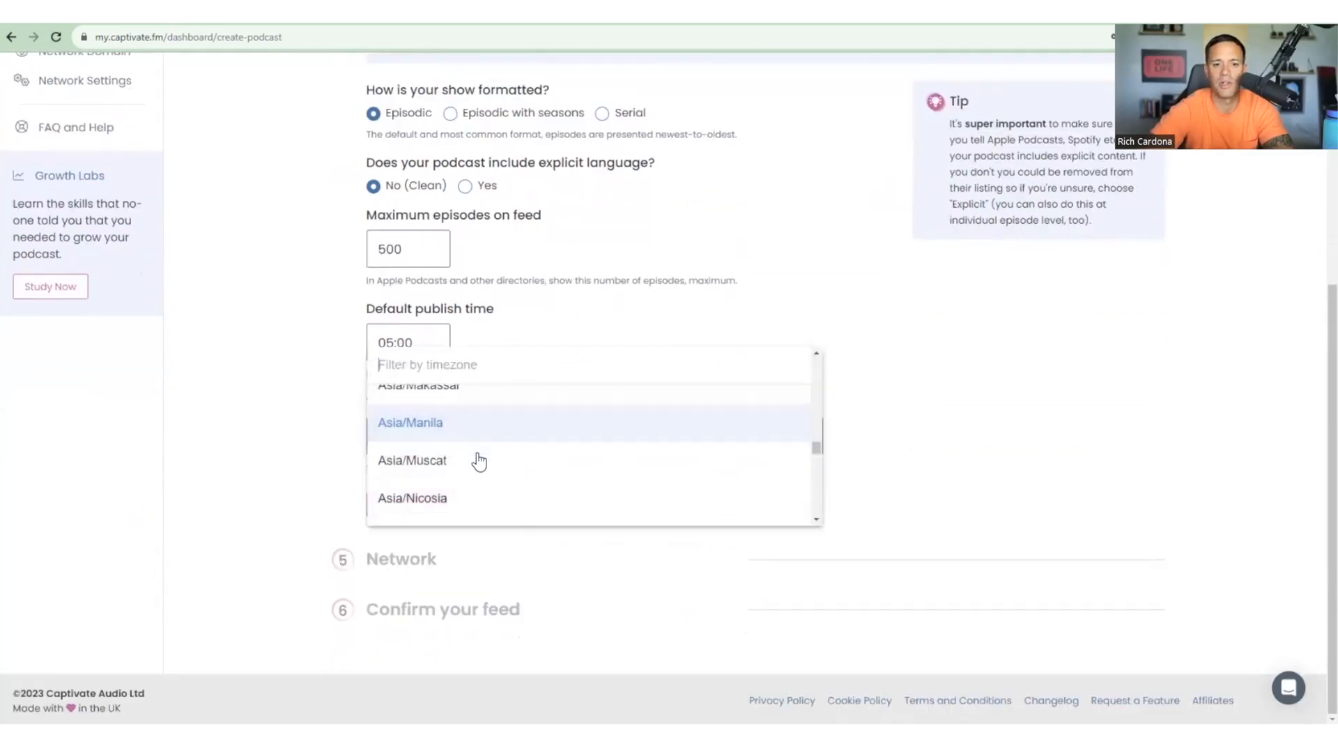
scroll(469, 418, up, 1)
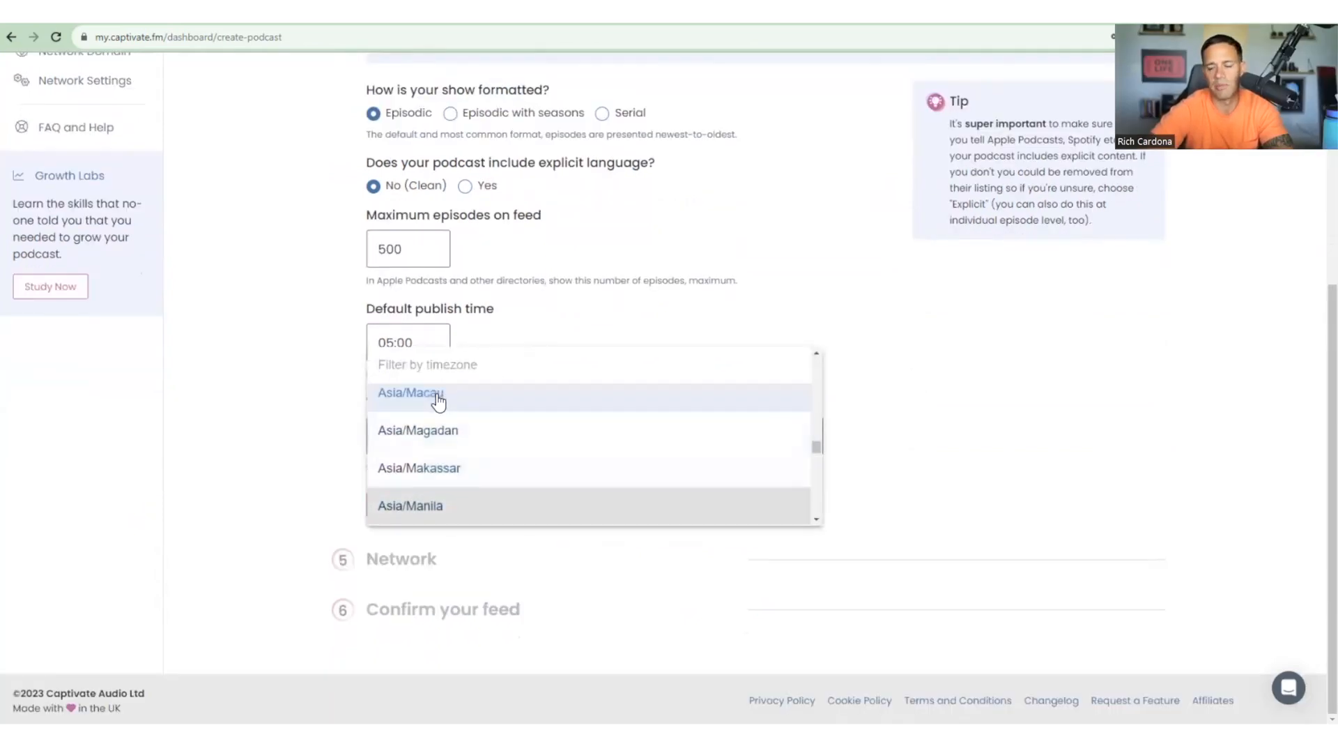
scroll(437, 421, down, 5)
scroll(437, 422, down, 5)
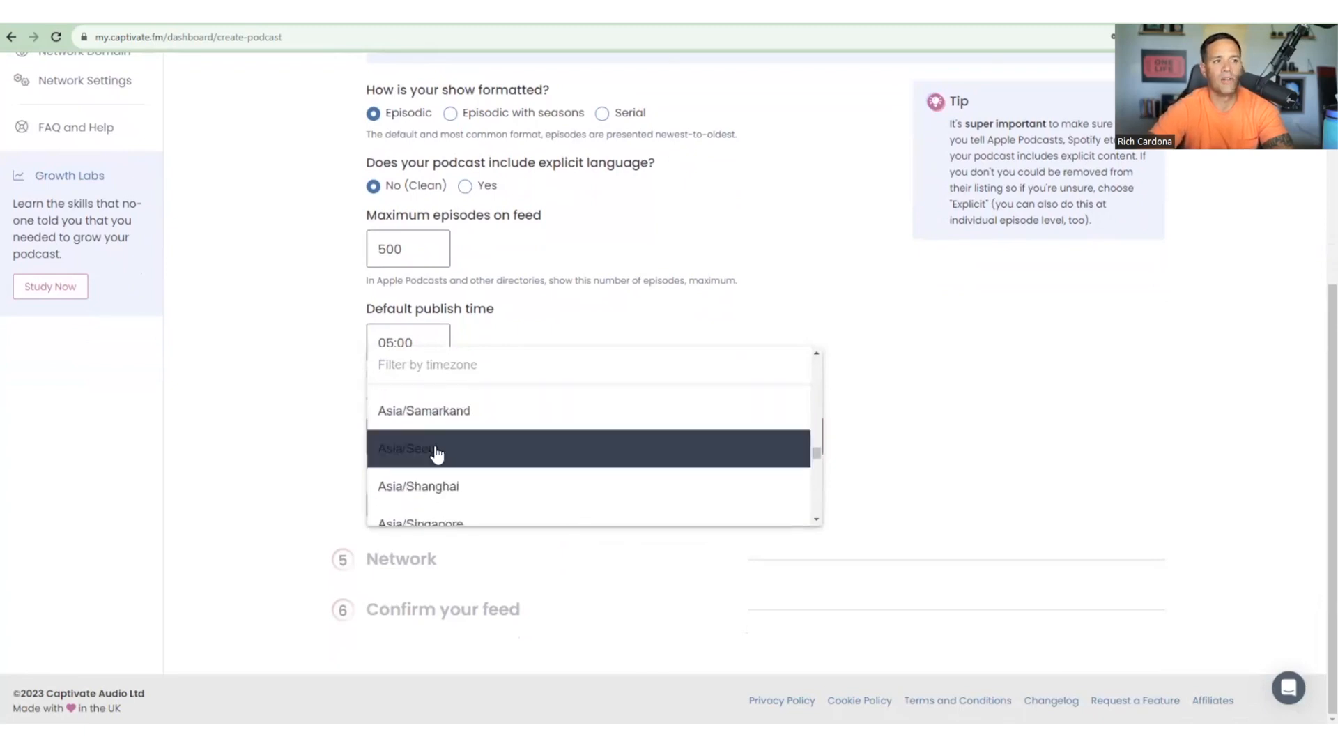
scroll(446, 453, up, 8)
scroll(452, 446, up, 5)
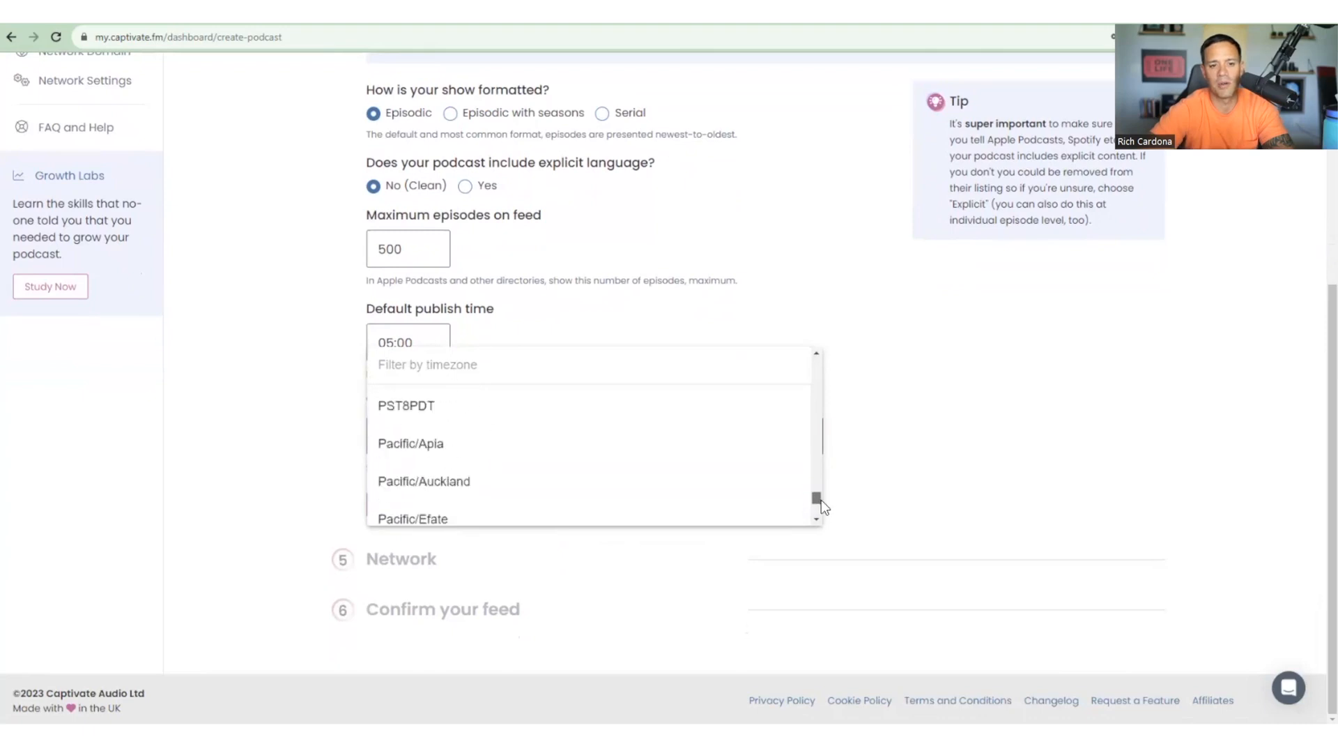
drag(825, 512, 846, 427)
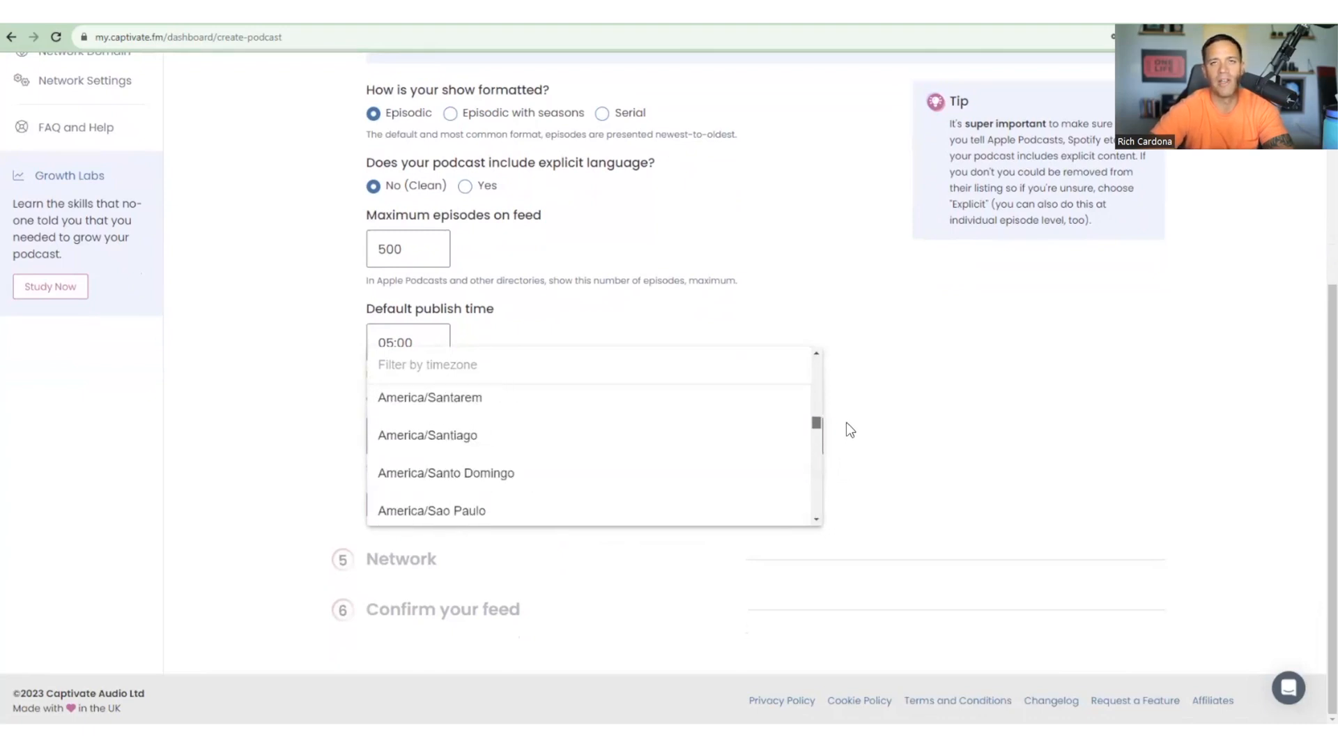
scroll(516, 478, down, 1)
scroll(516, 478, down, 5)
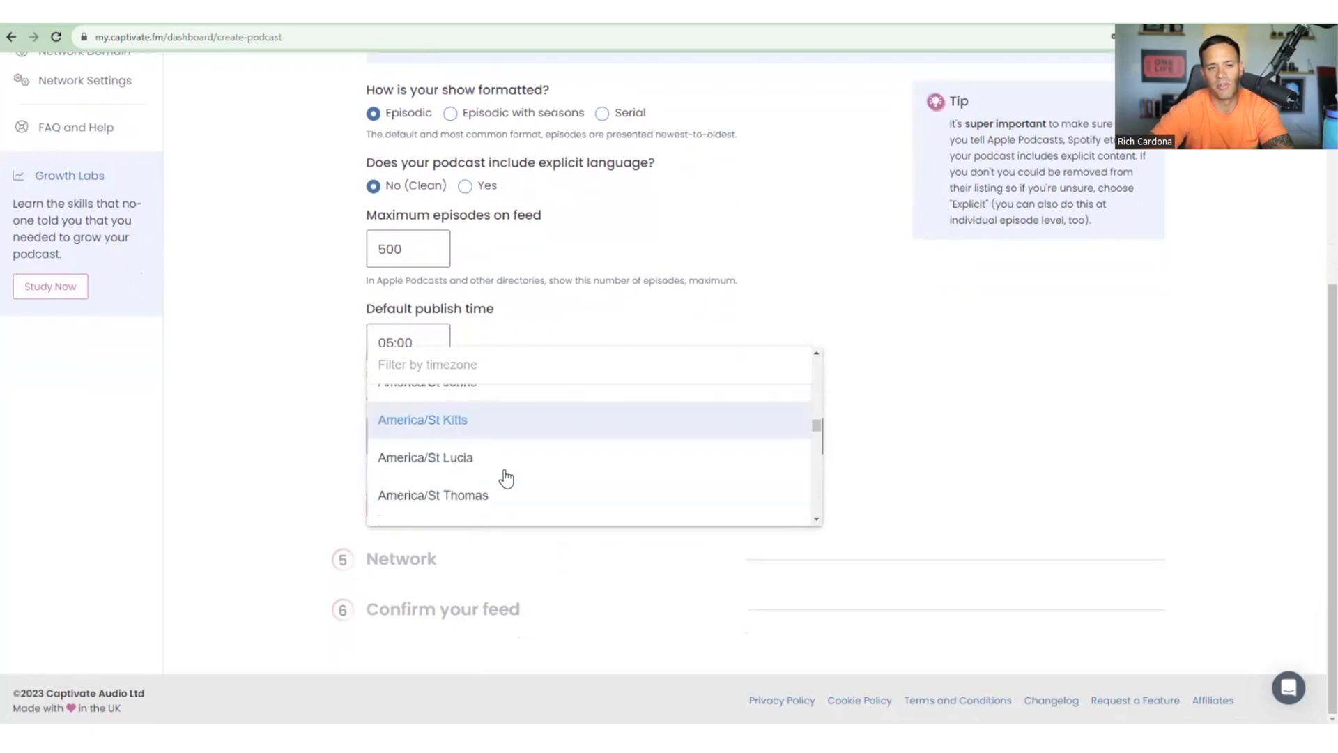
scroll(504, 481, down, 5)
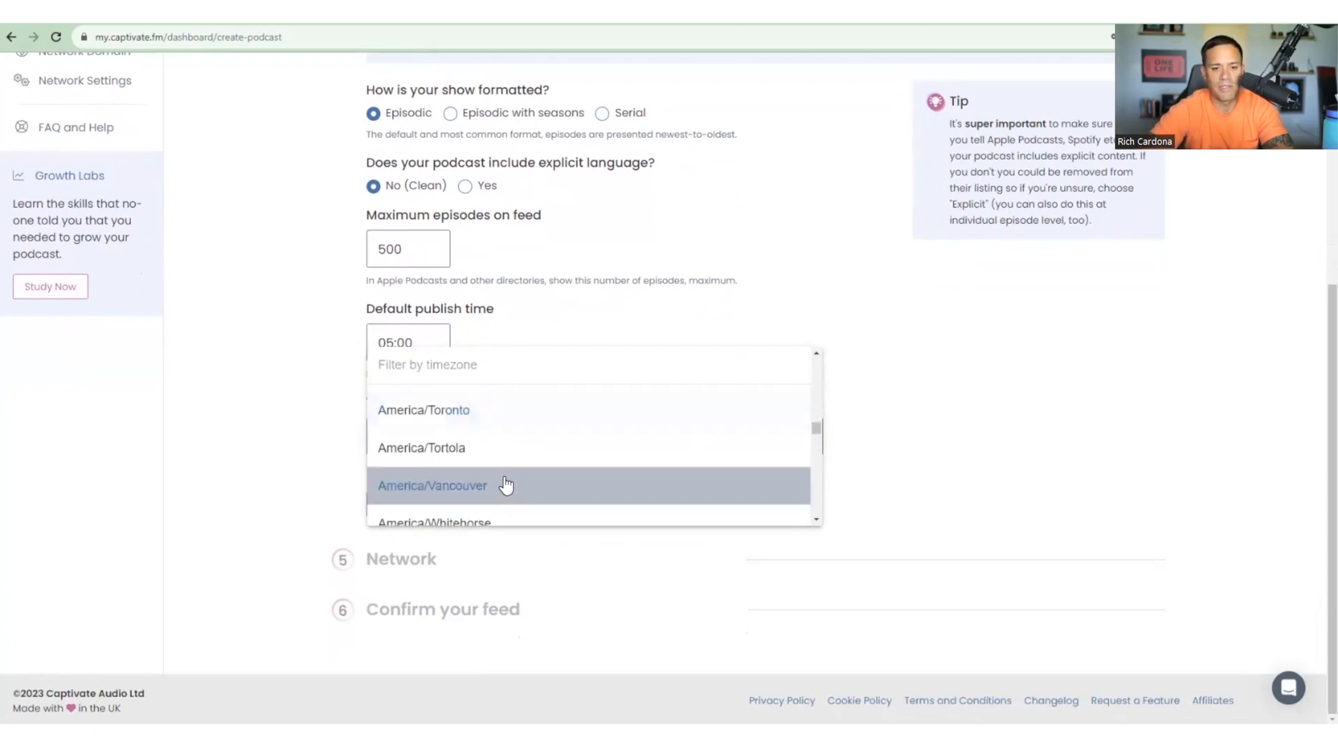
scroll(505, 484, down, 6)
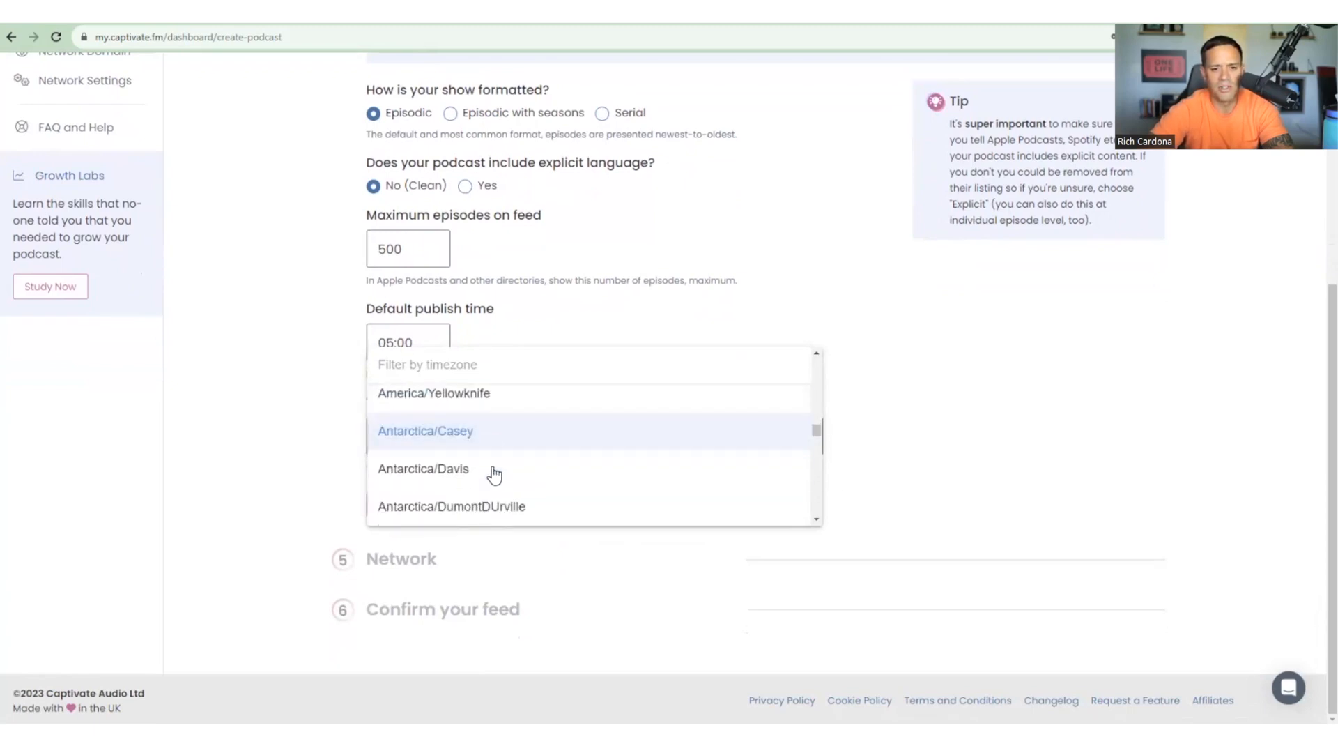
scroll(492, 483, down, 3)
scroll(493, 481, up, 4)
scroll(487, 488, up, 20)
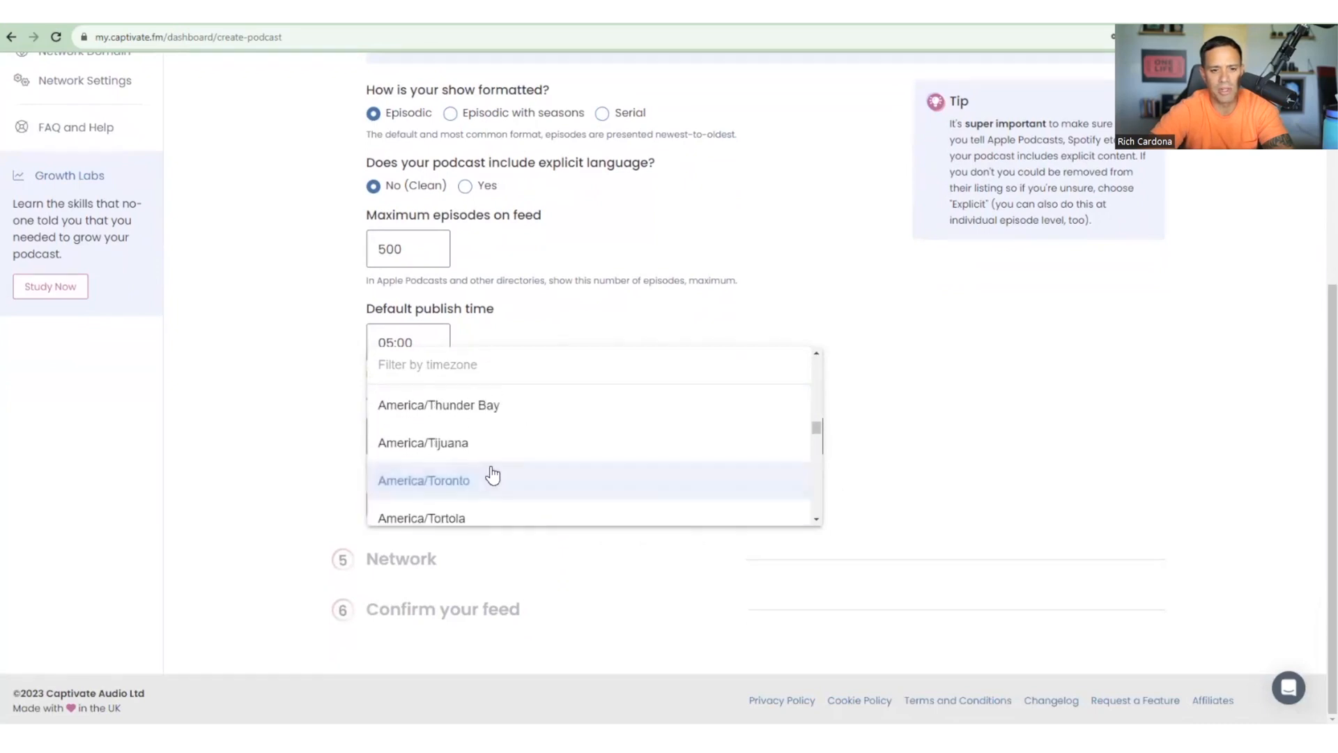
click(473, 508)
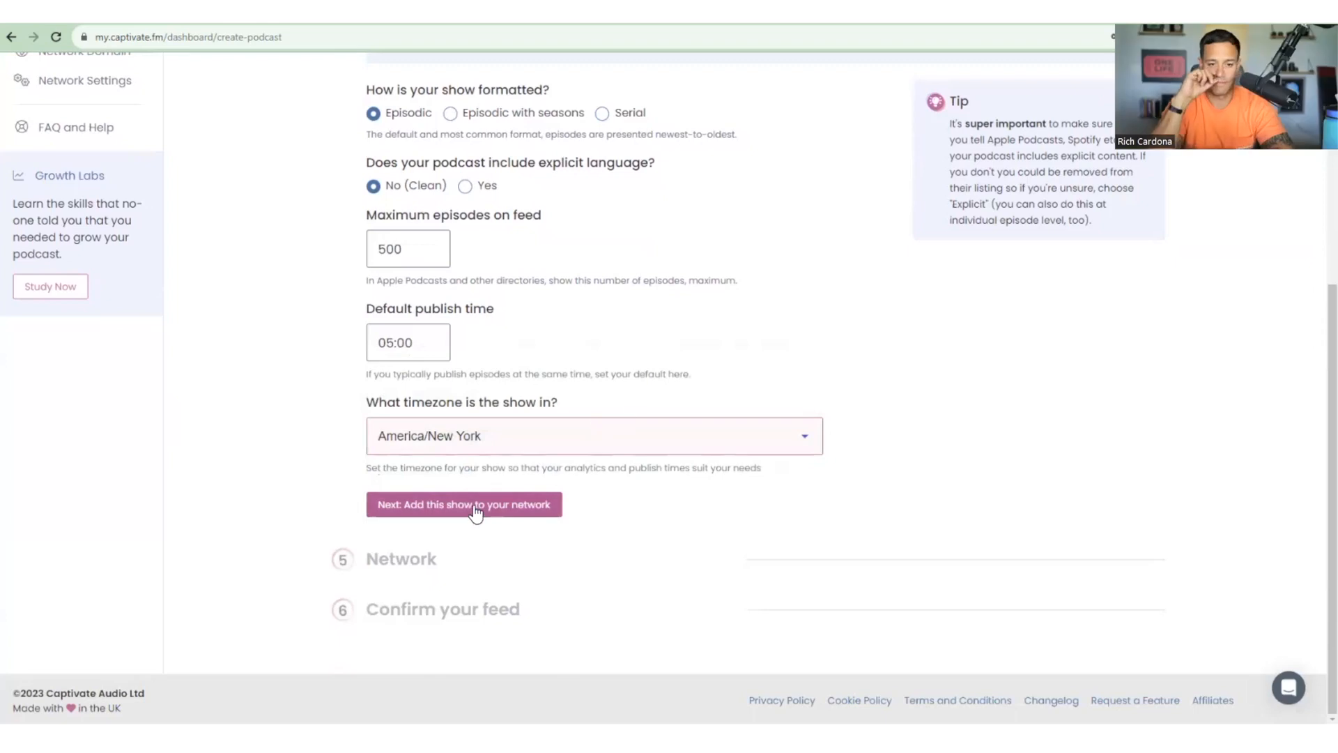
click(477, 514)
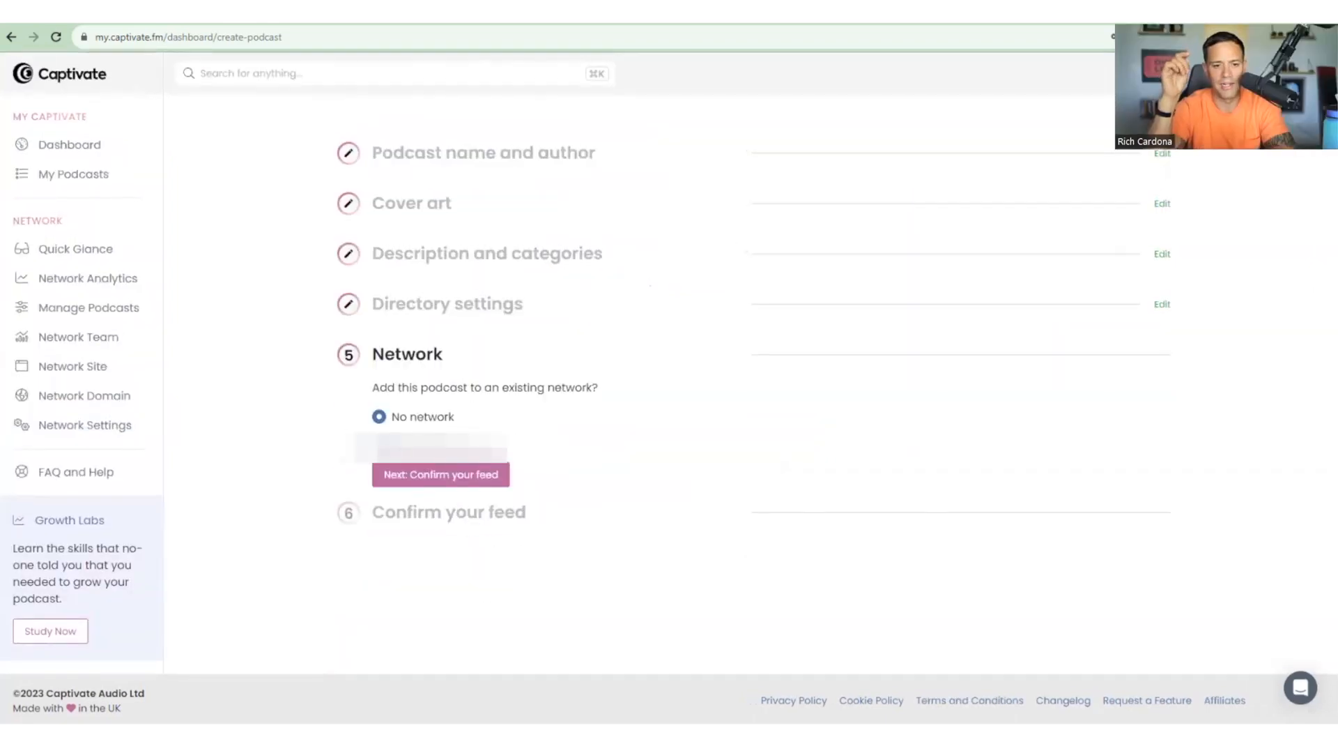
Confirm the network choice and create the podcast with the suggested feed URL ending cape-fear-calling.
click(448, 474)
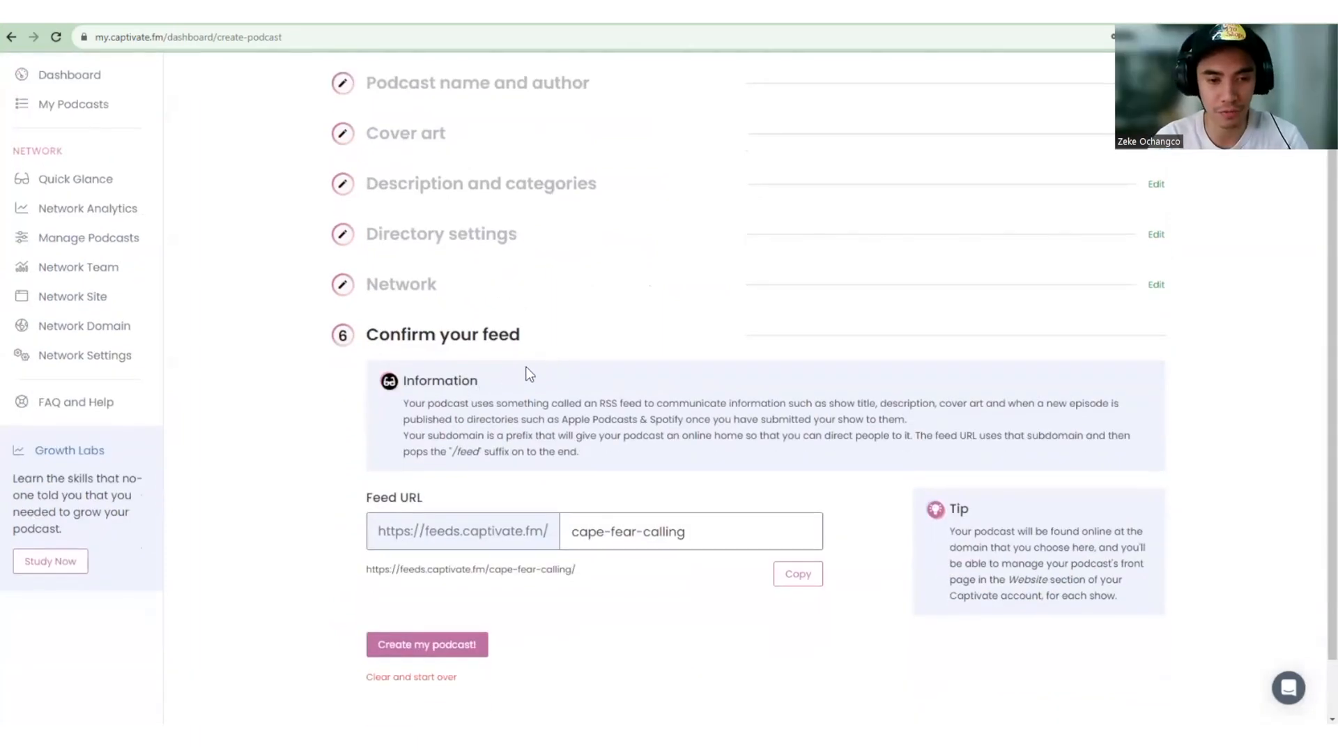
scroll(528, 370, down, 1)
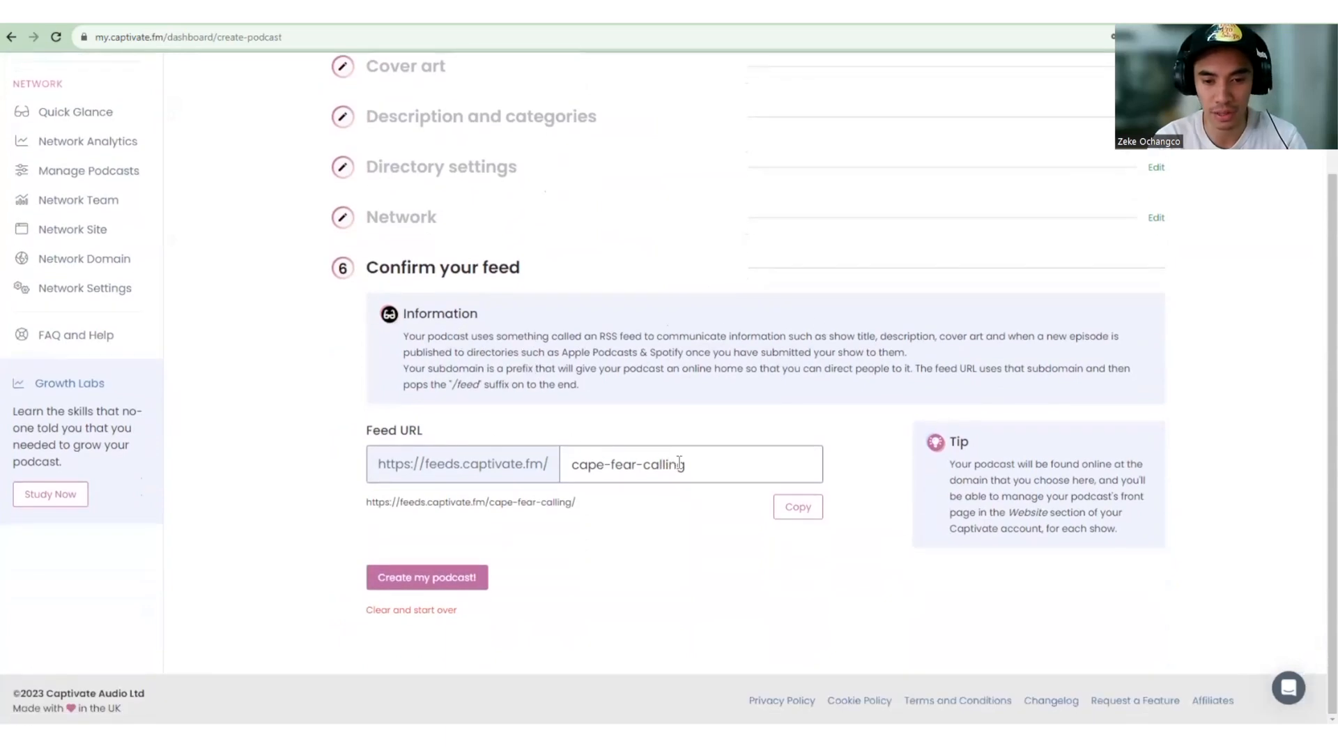
click(434, 582)
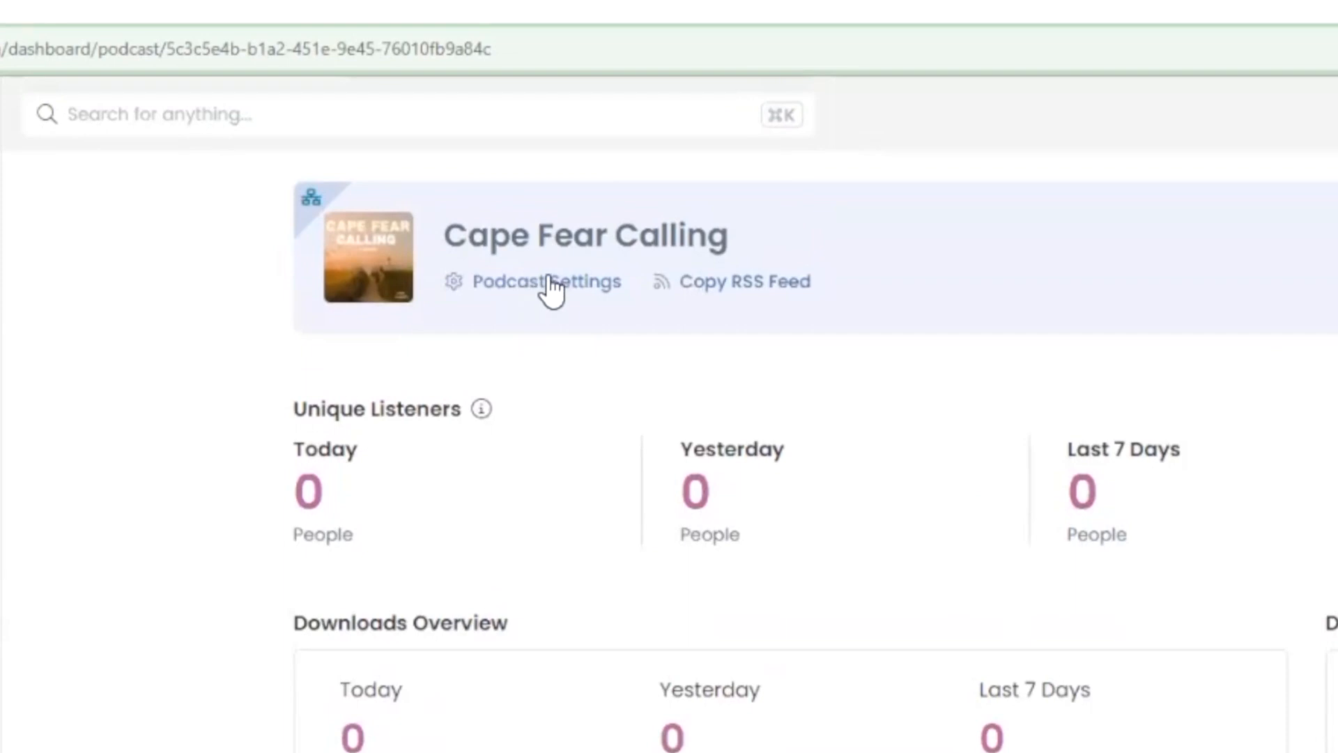
Review the Cape Fear Calling podcast settings, from cover art and podcast details through directory, additional and privacy settings.
click(551, 286)
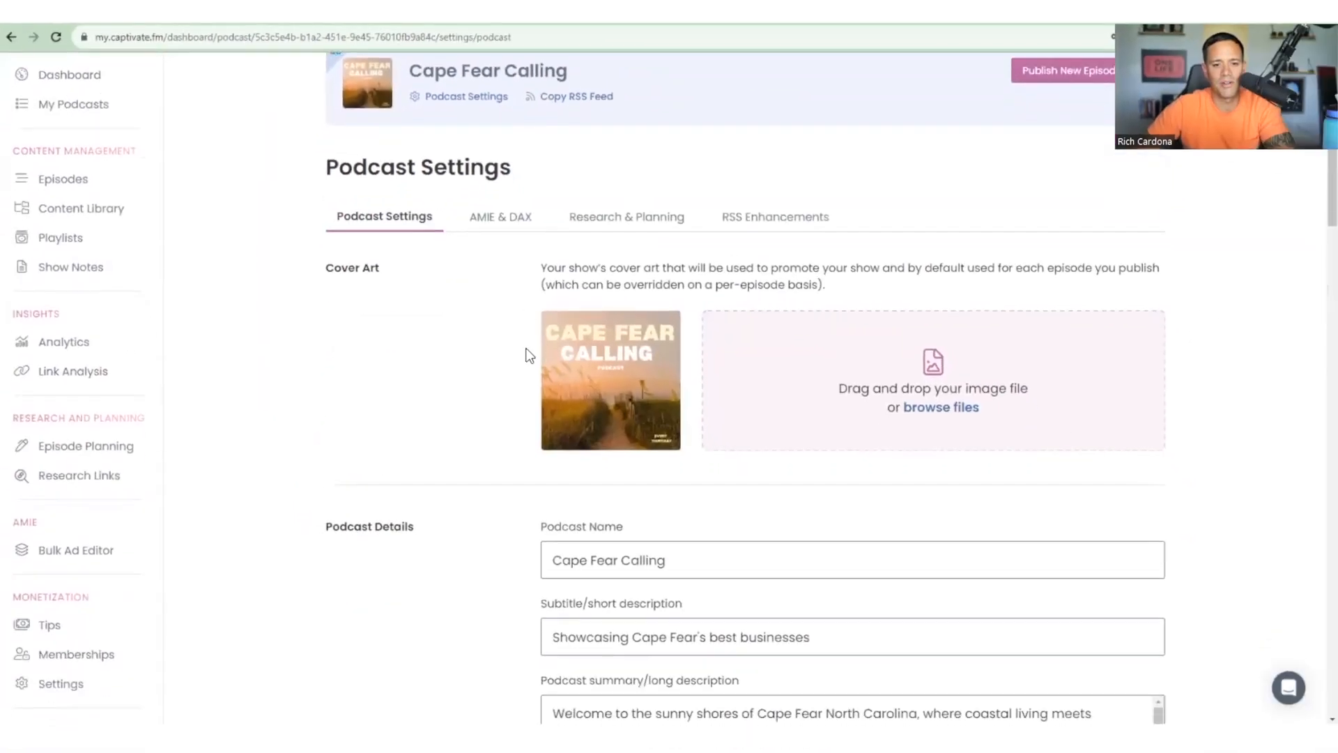
scroll(556, 367, down, 4)
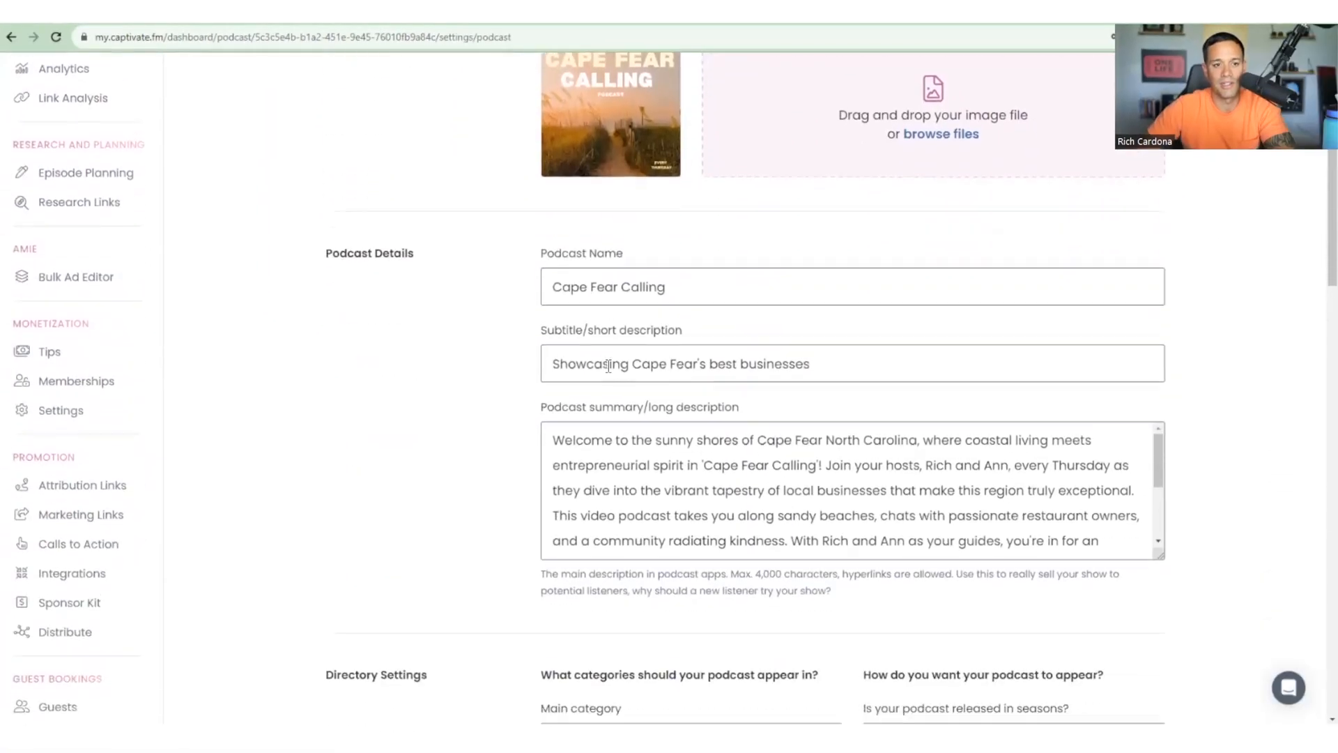
scroll(630, 464, down, 1)
scroll(630, 464, down, 5)
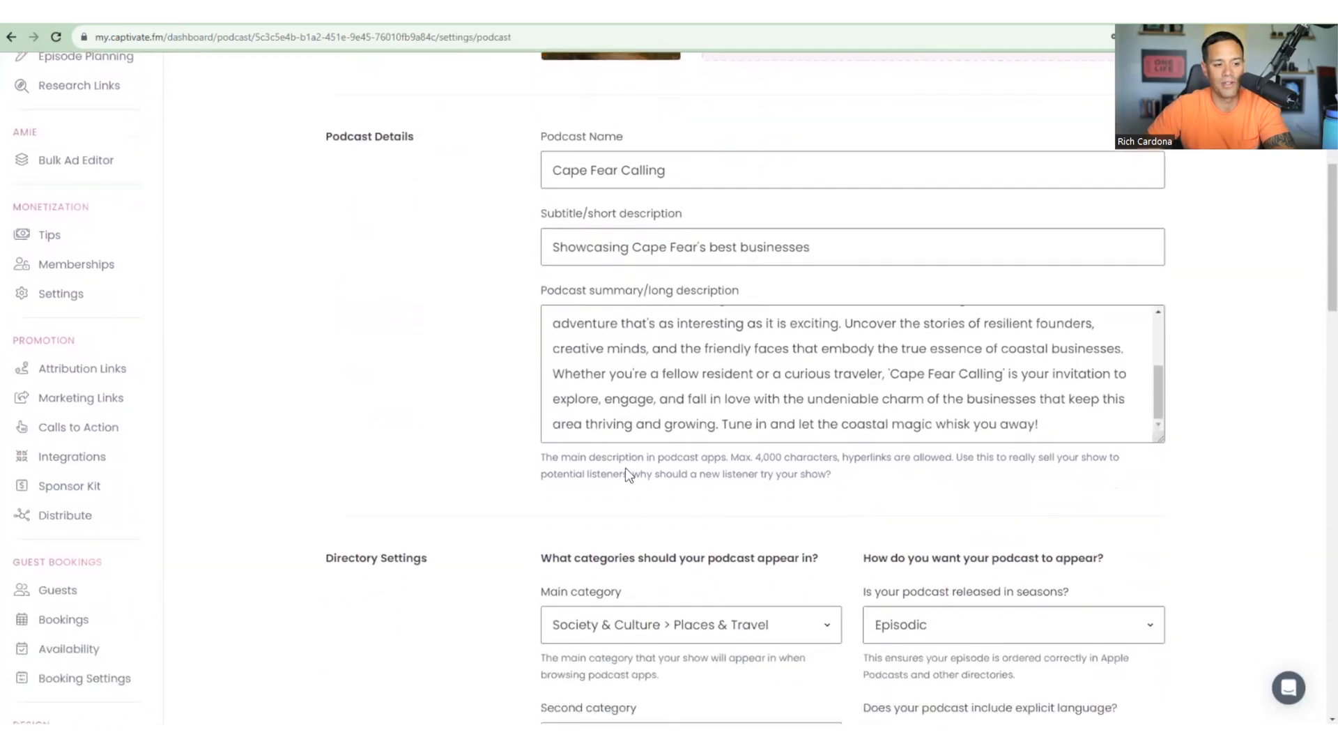
scroll(526, 478, down, 2)
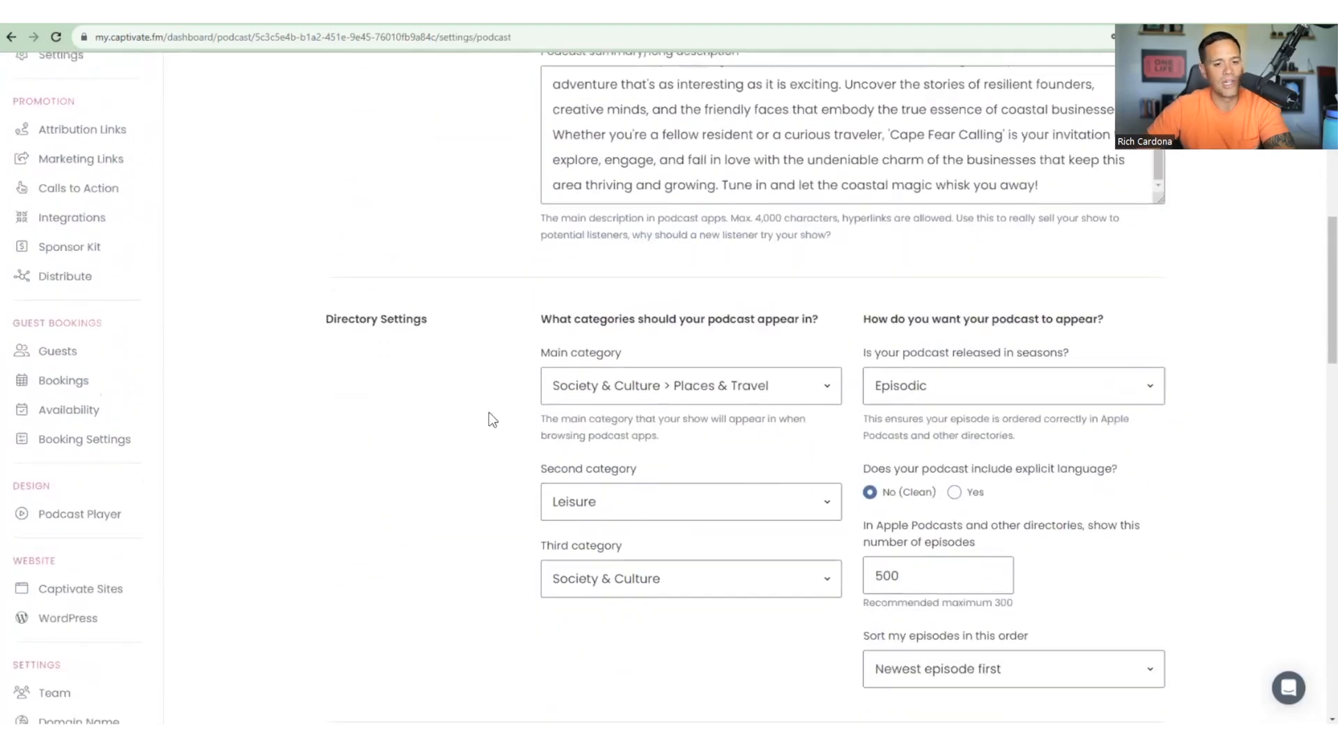
scroll(729, 418, down, 4)
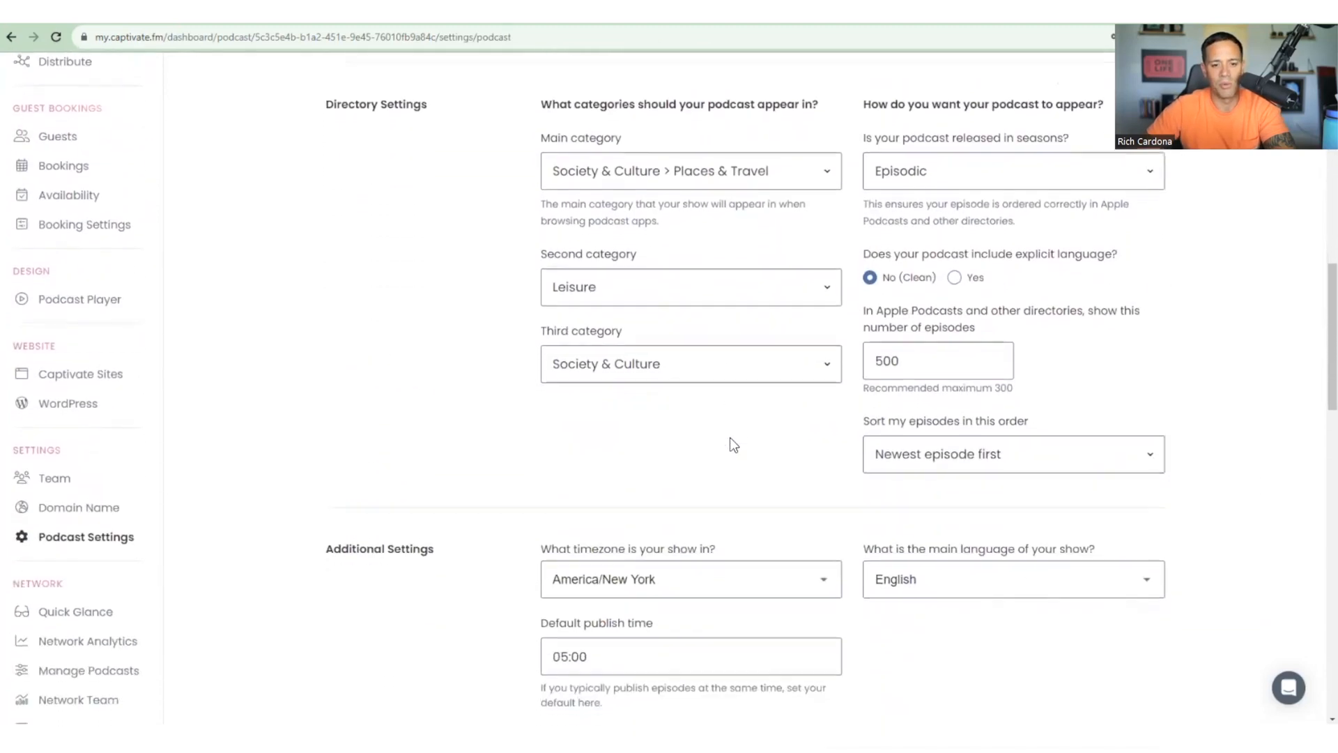
scroll(732, 440, down, 4)
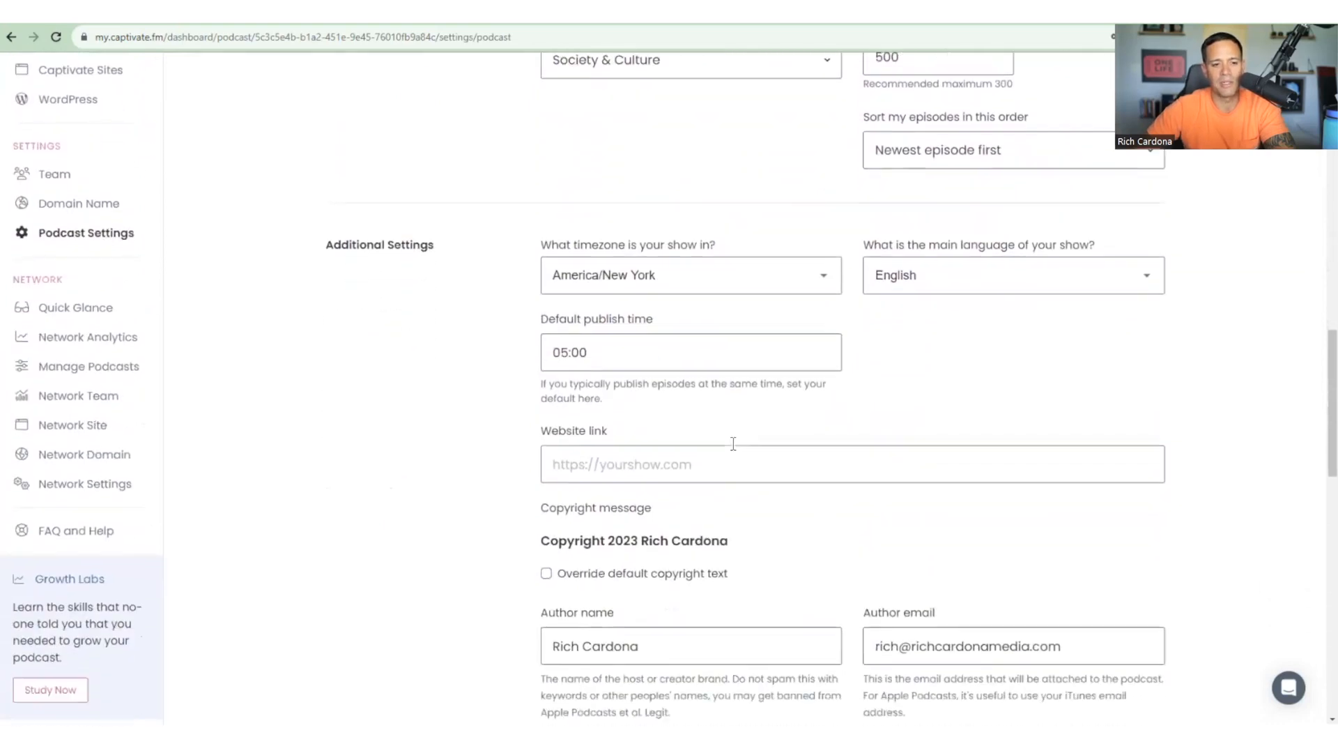
scroll(460, 425, down, 1)
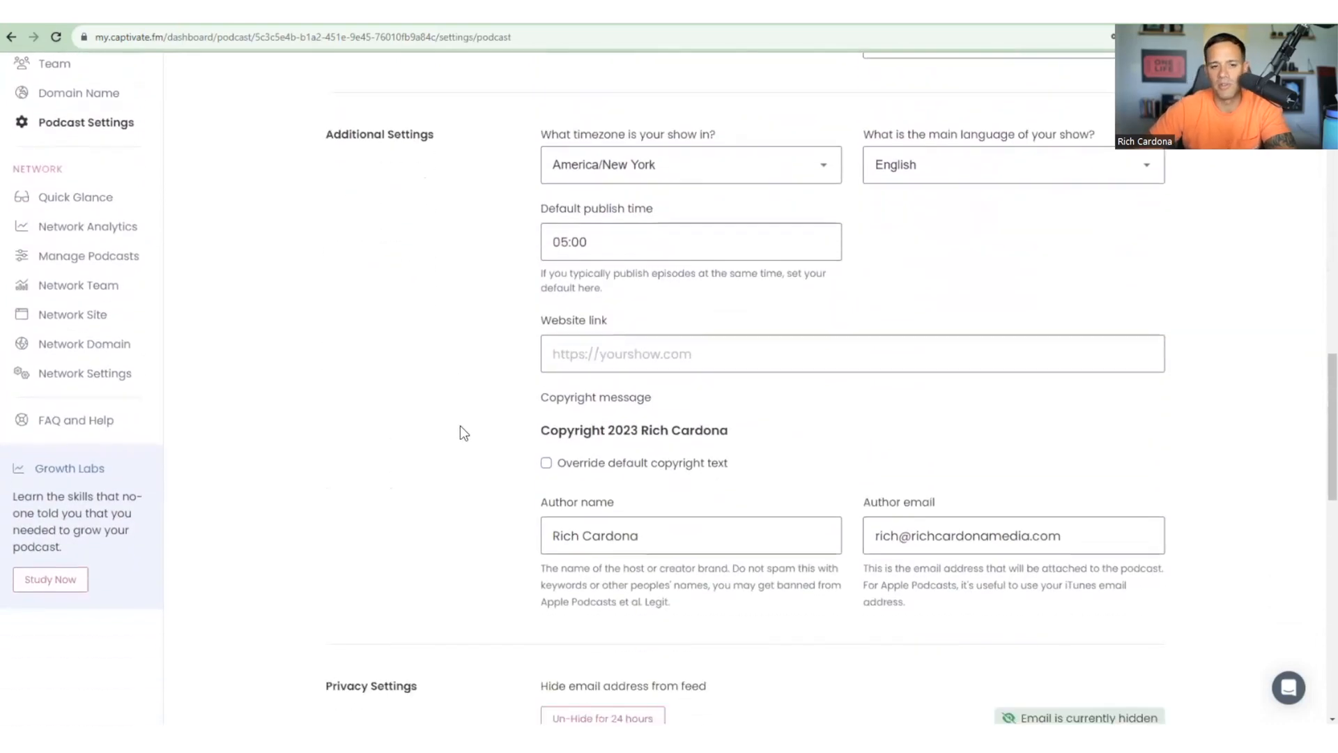
scroll(446, 418, down, 2)
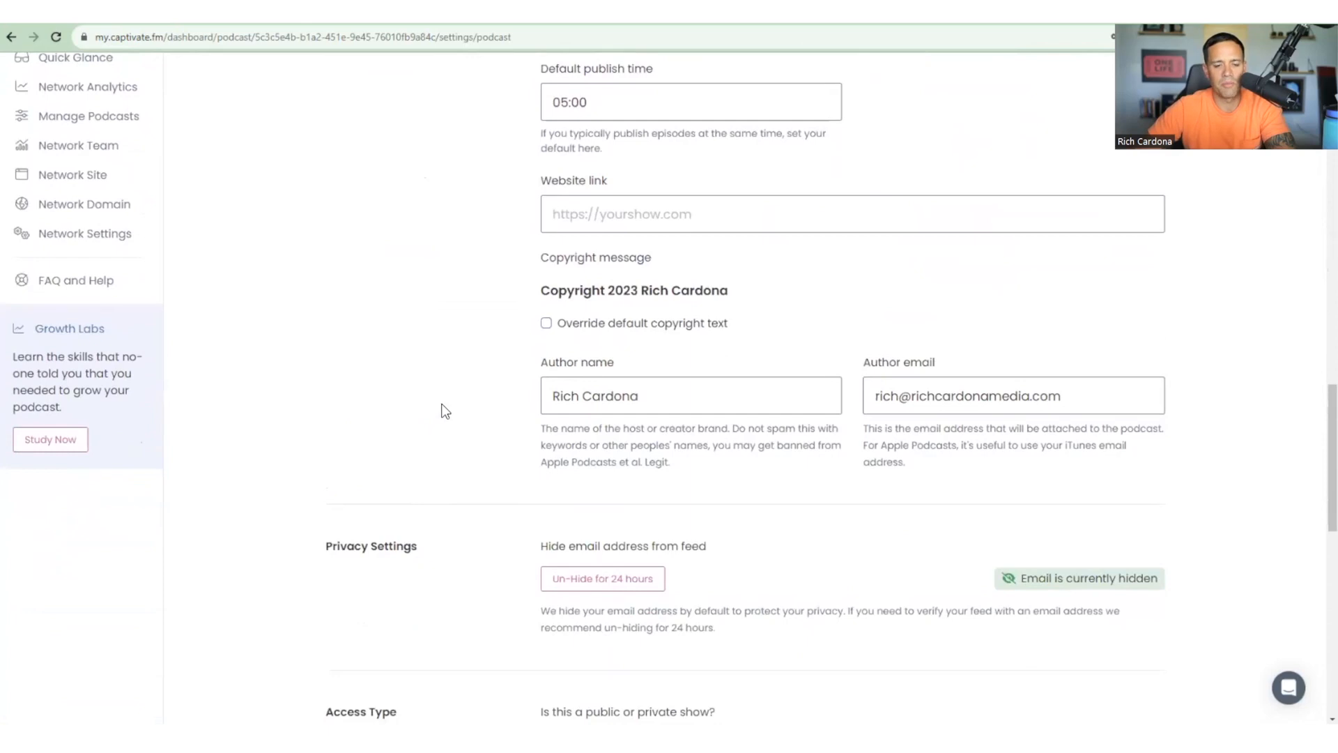
scroll(441, 414, up, 4)
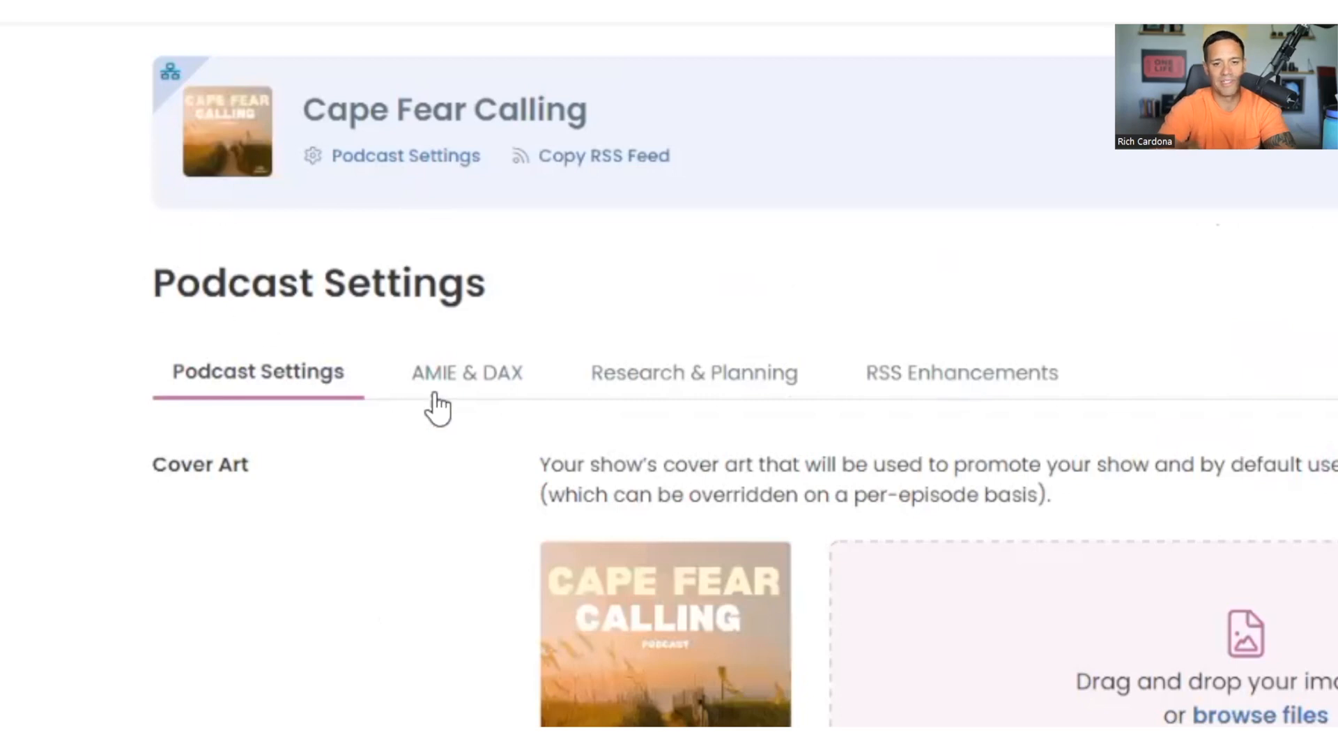
Look through the AMIE & DAX, Research & Planning and RSS Enhancements settings, and return to the podcast's dashboard.
click(511, 298)
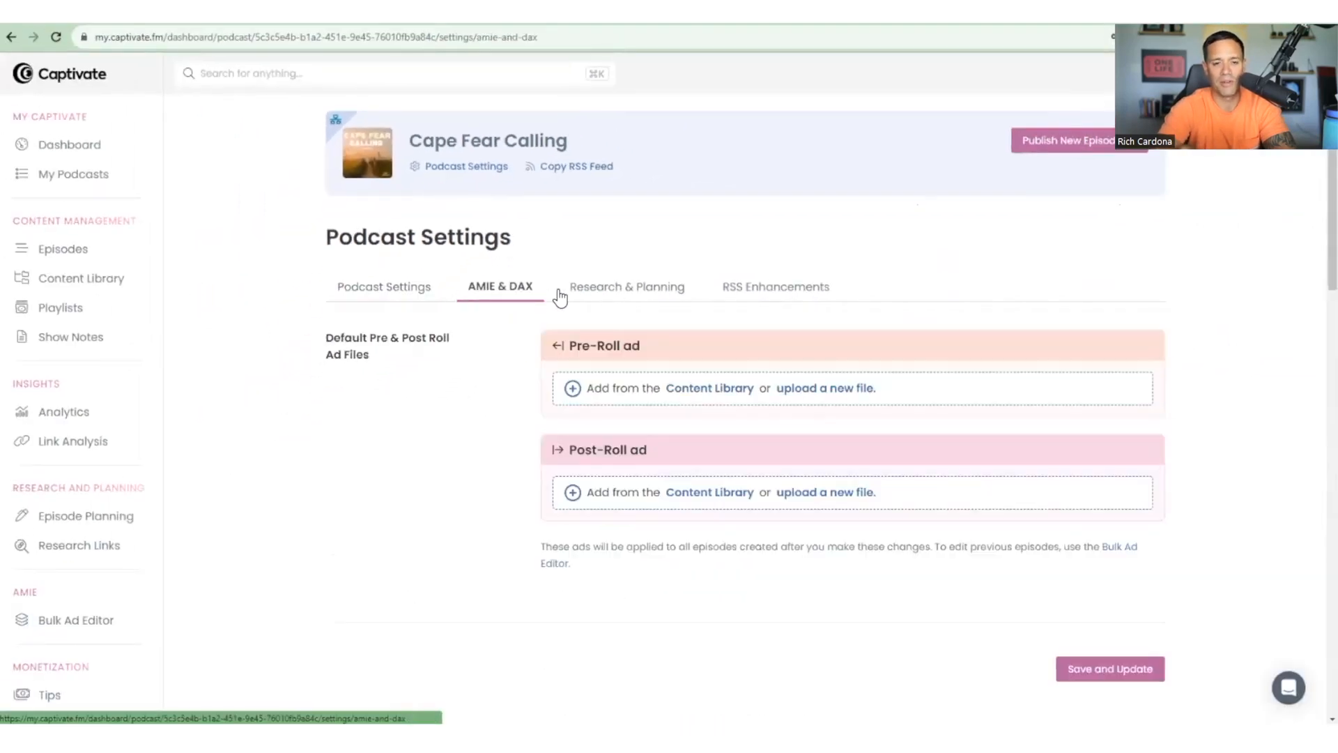
click(610, 289)
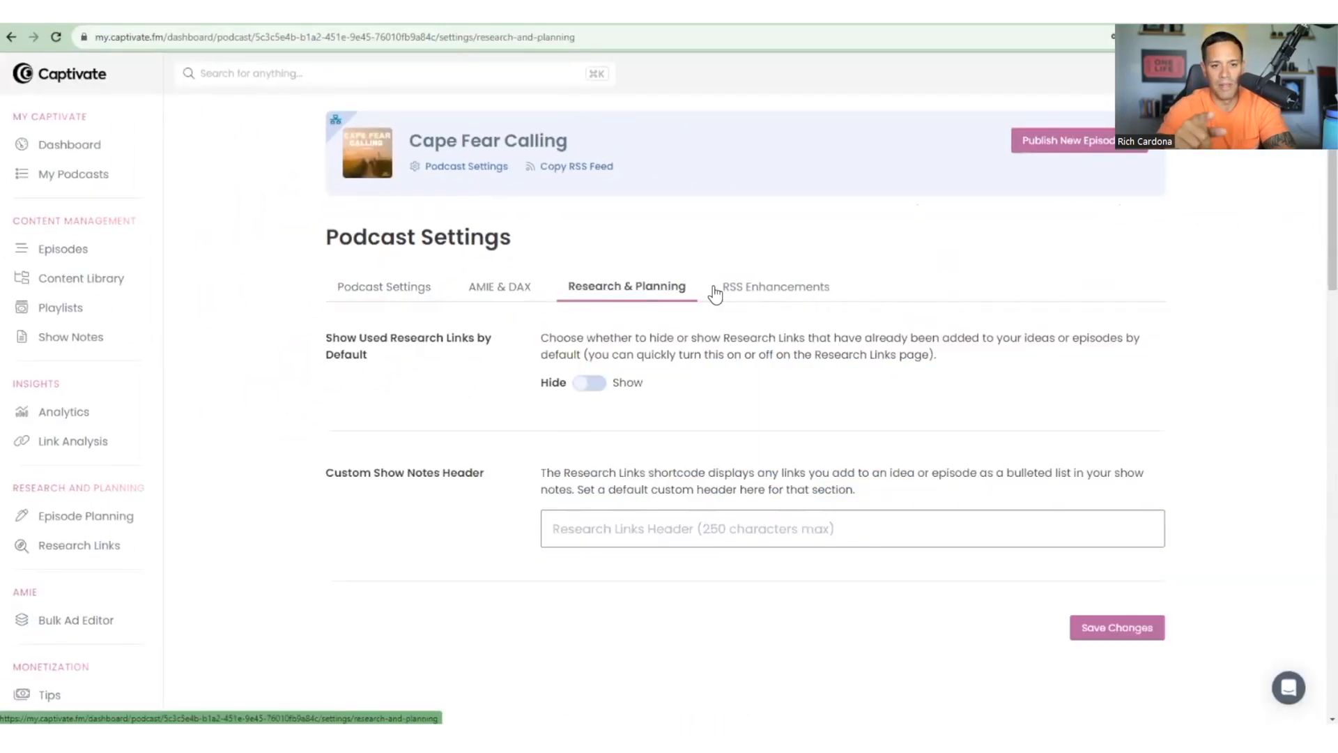
click(765, 289)
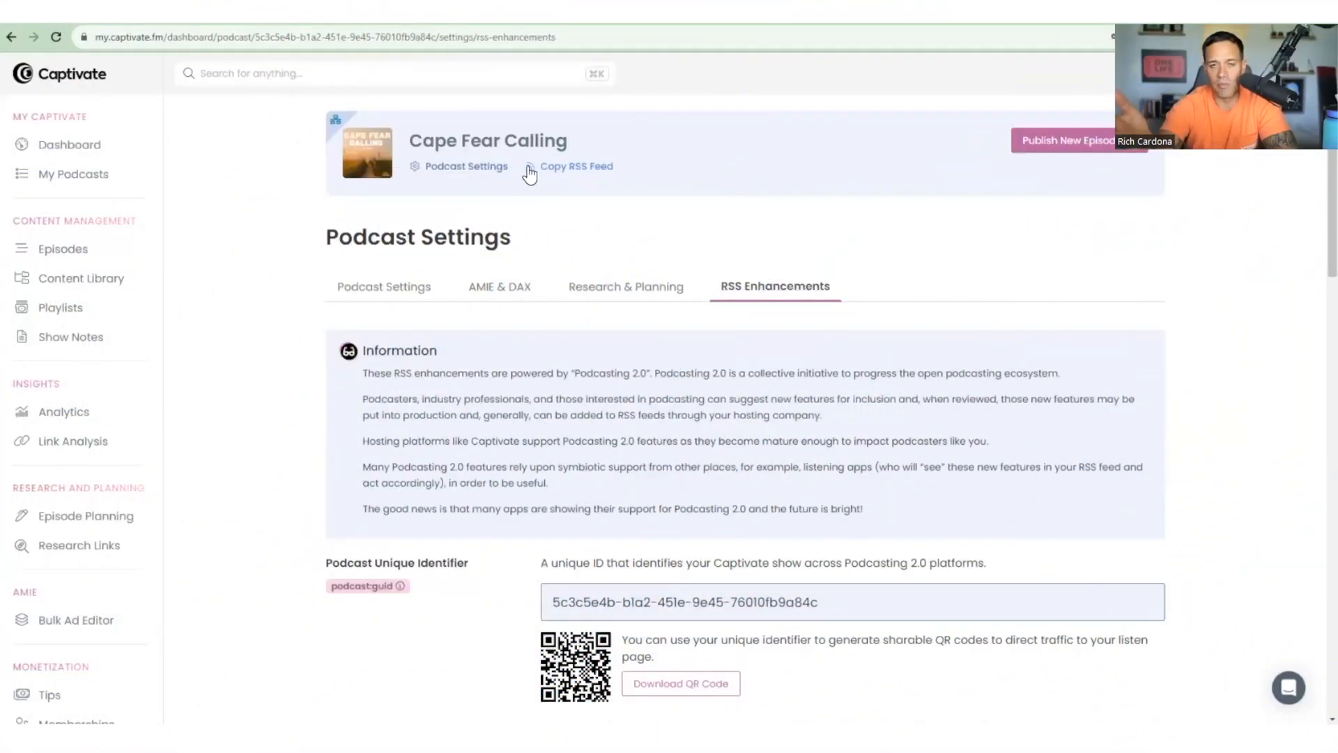
click(103, 149)
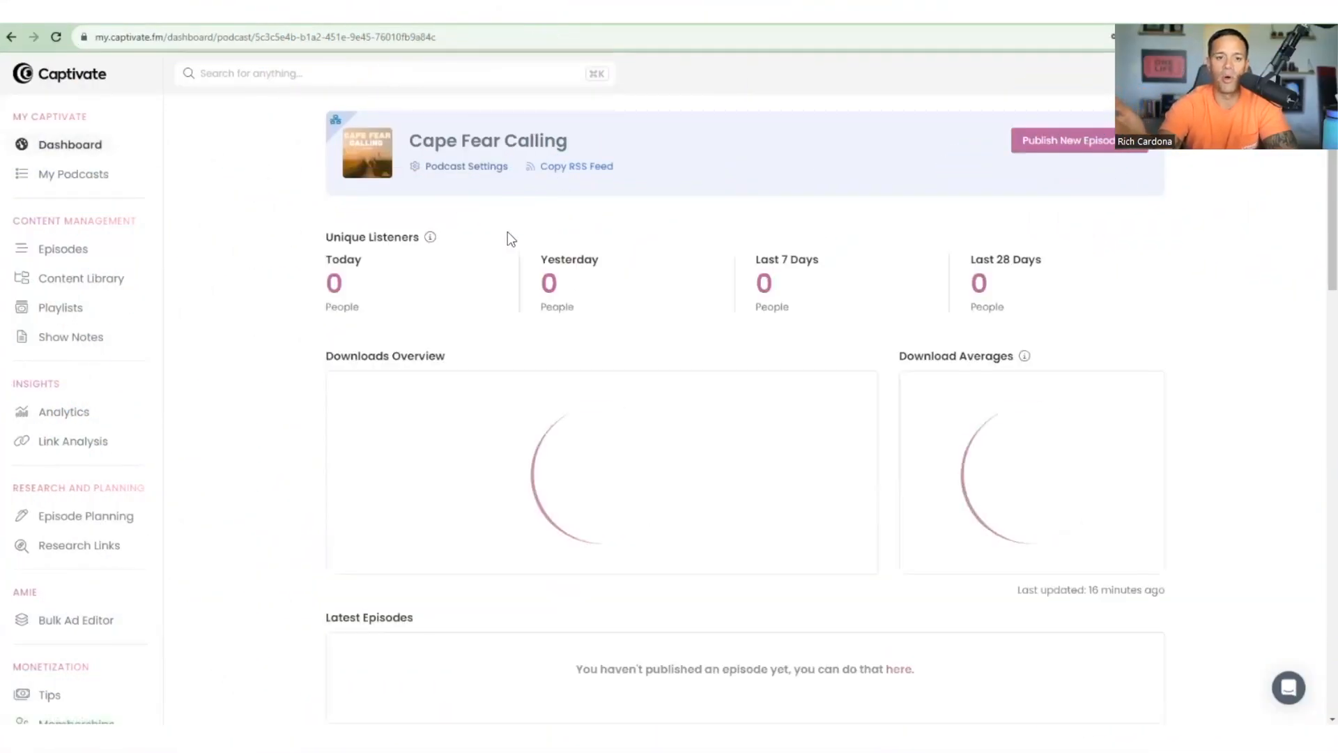